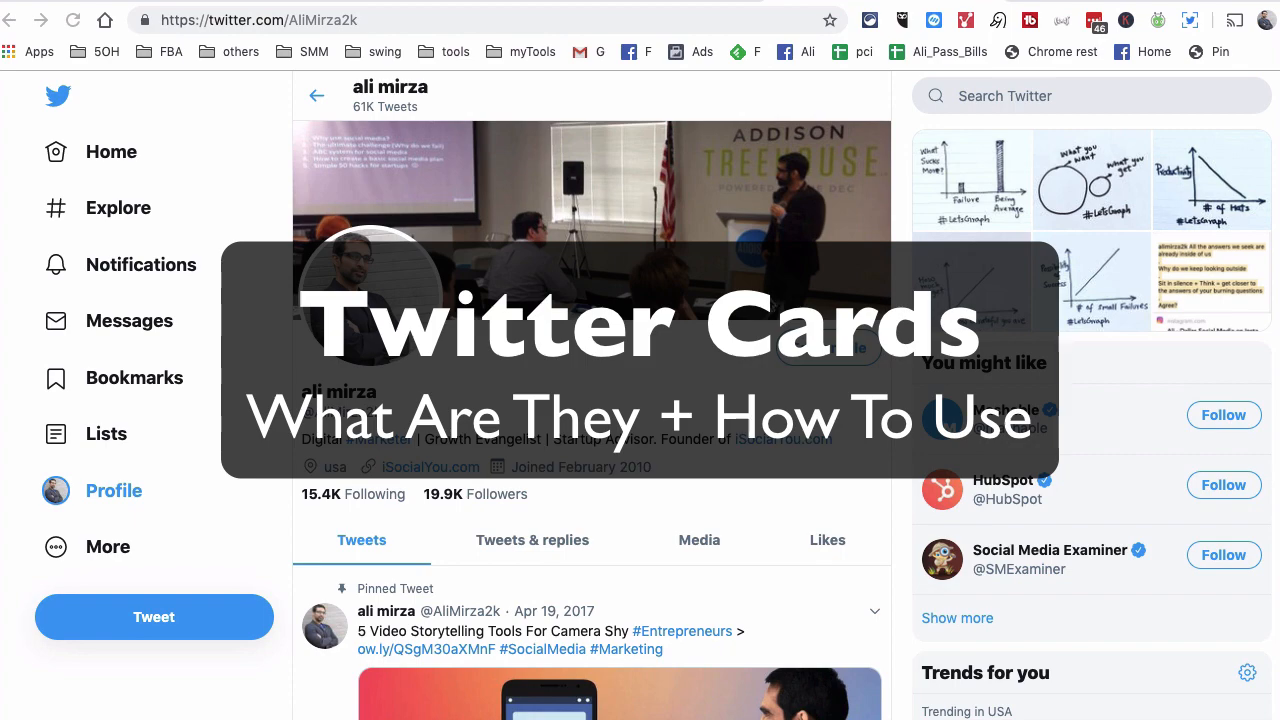
# Step: Look through the profile's recent tweets for examples of link cards with an image, title and website
pyautogui.scroll(-10, 742, 358)
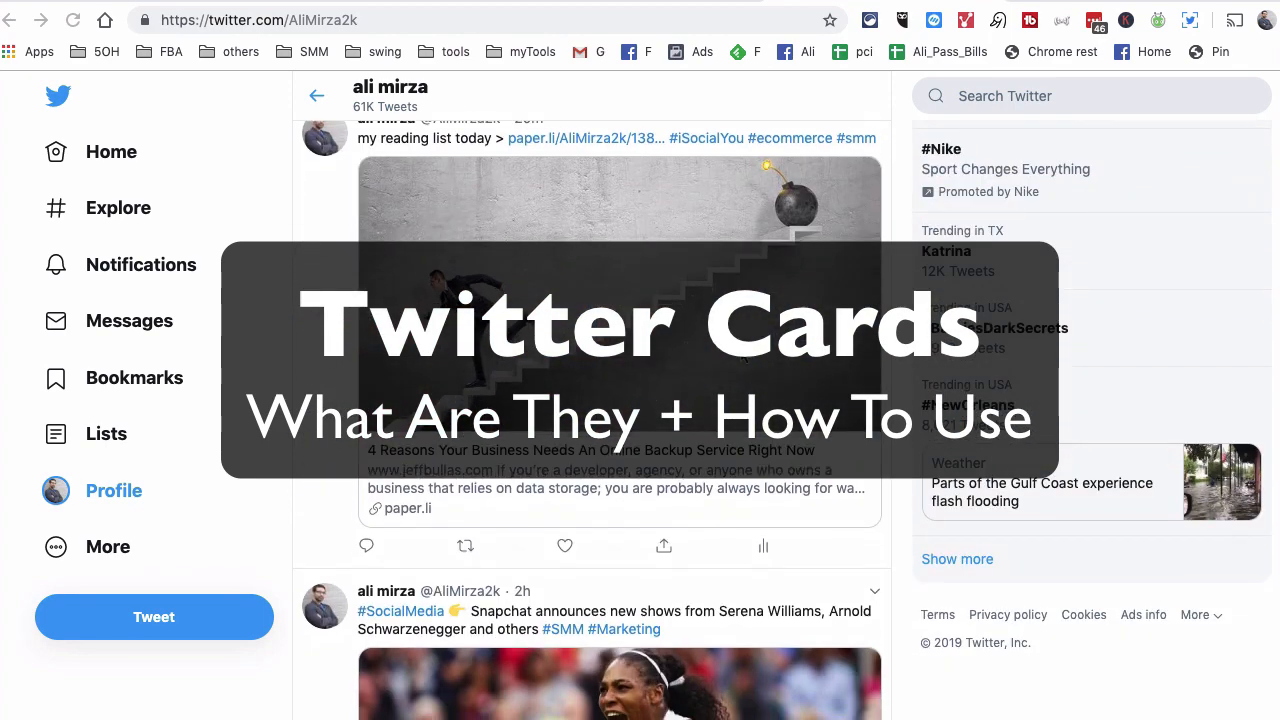
pyautogui.scroll(-5, 735, 362)
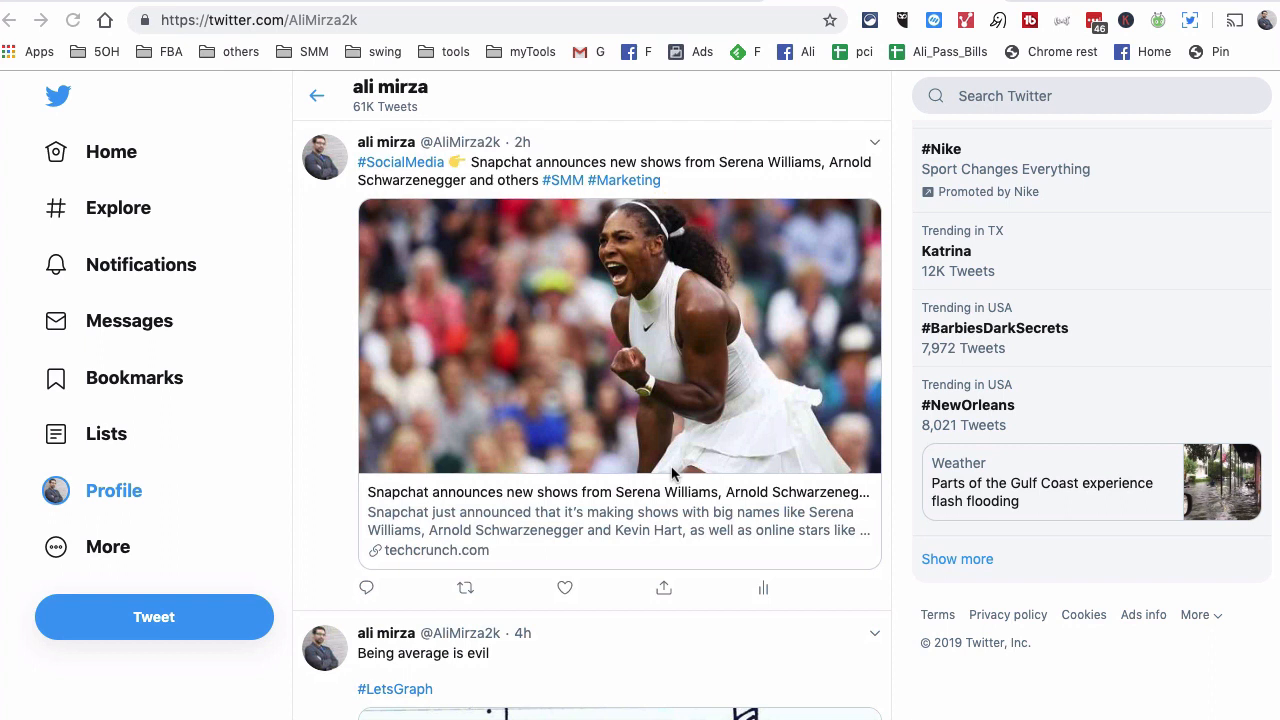
pyautogui.scroll(10, 672, 474)
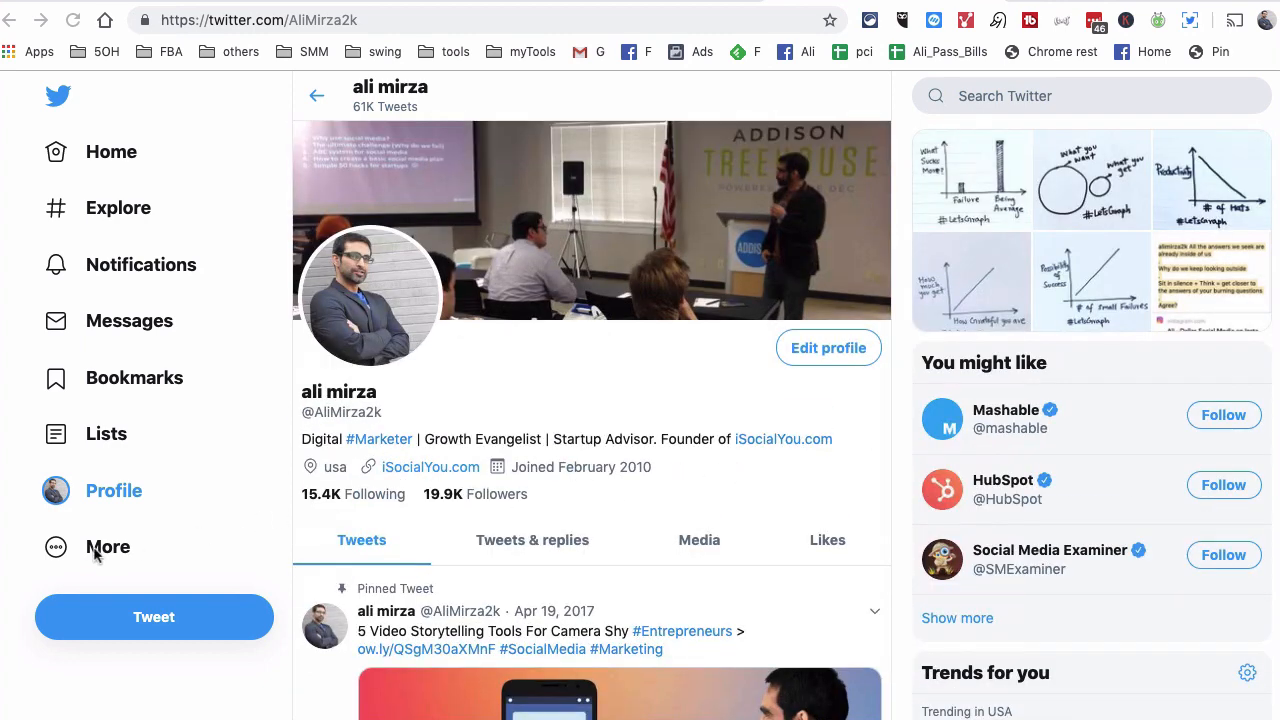
# Step: Switch to legacy Twitter and look over the profile's tweets in the old layout
pyautogui.click(248, 540)
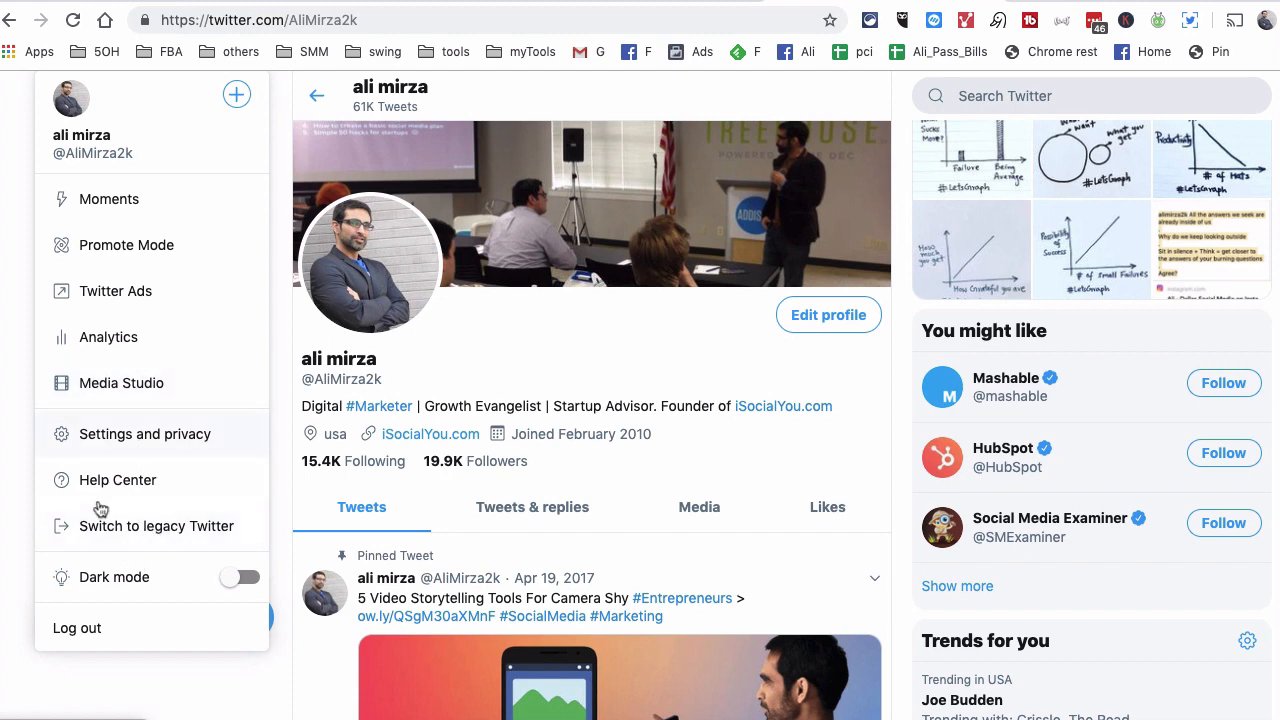
pyautogui.click(217, 535)
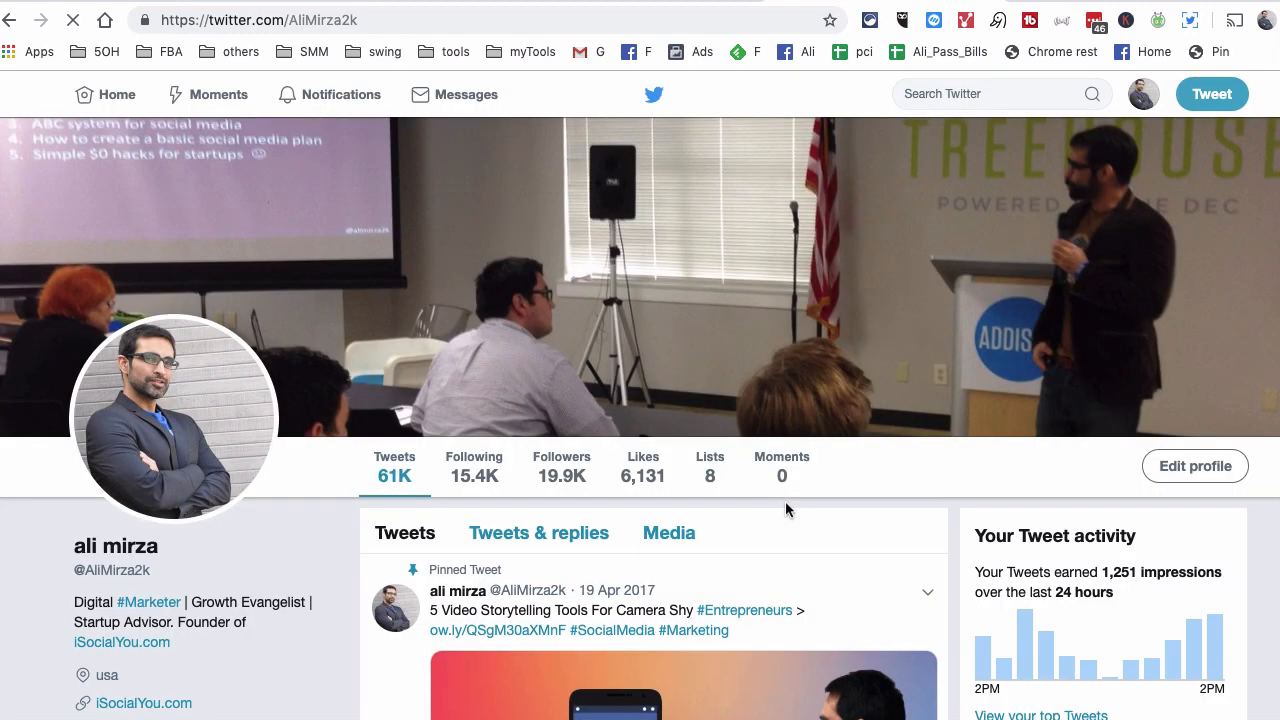
pyautogui.scroll(-9, 785, 505)
pyautogui.scroll(-6, 788, 512)
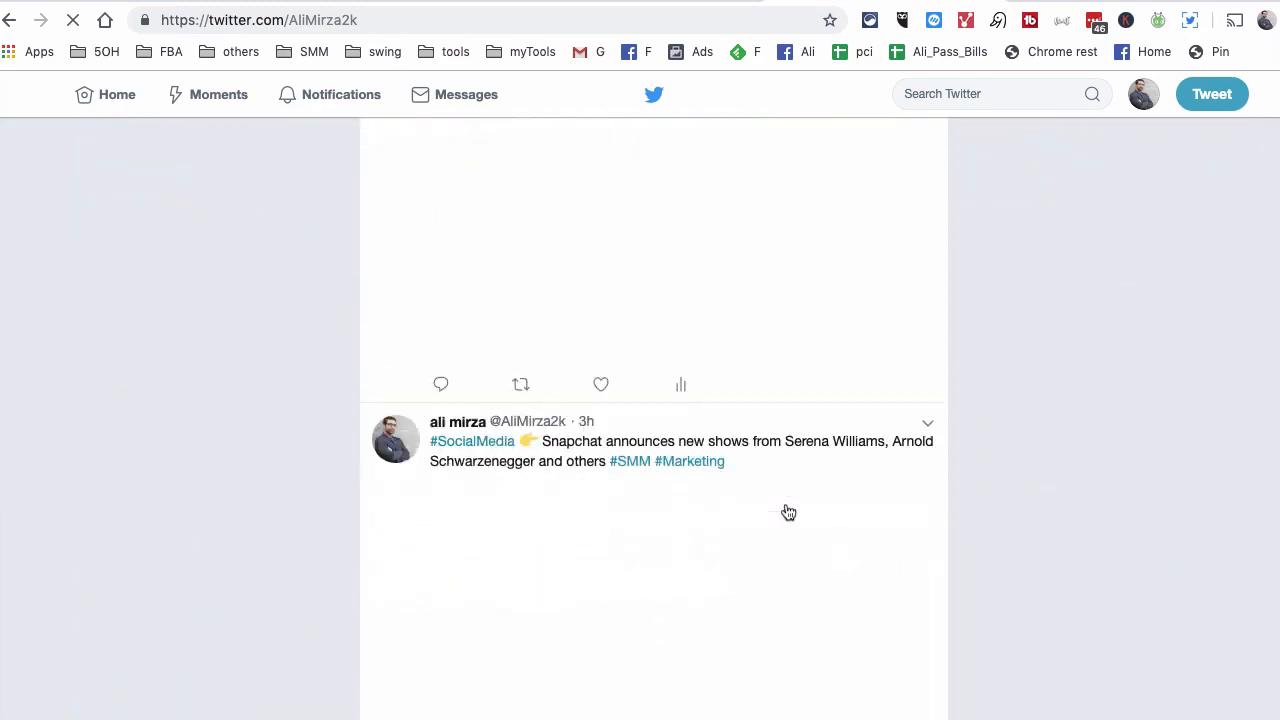
pyautogui.scroll(-10, 788, 512)
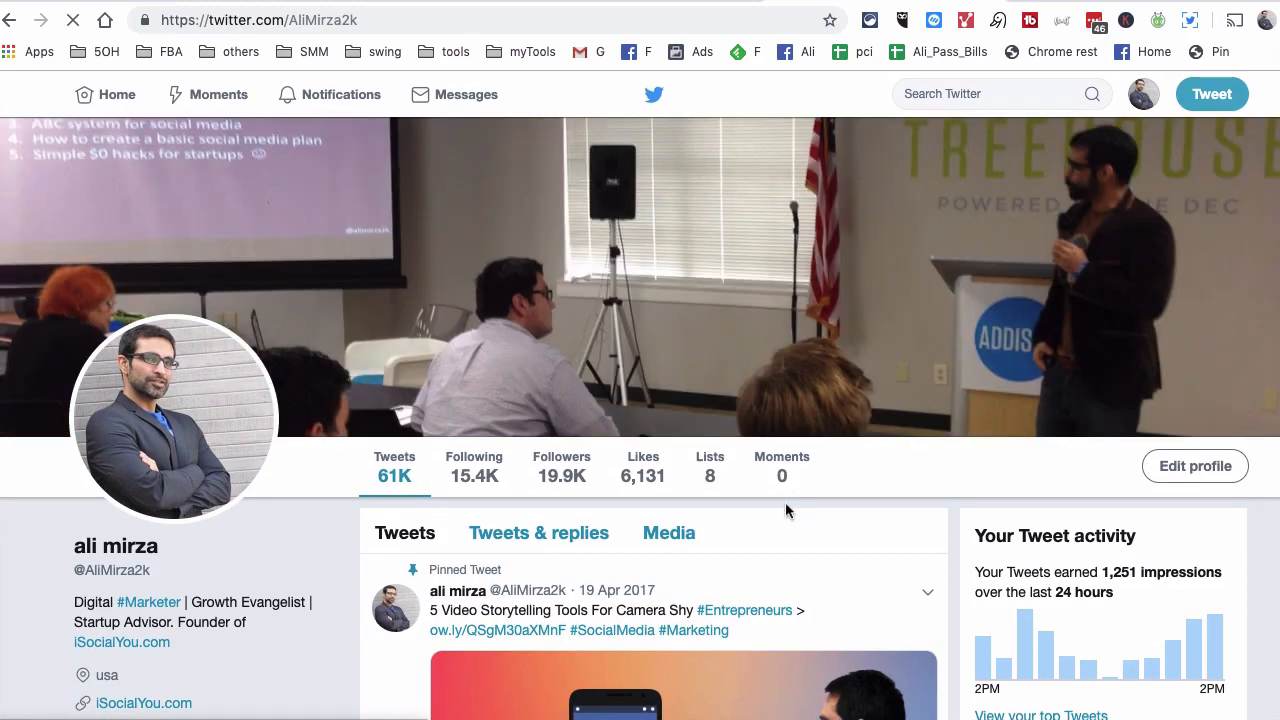
pyautogui.scroll(15, 788, 512)
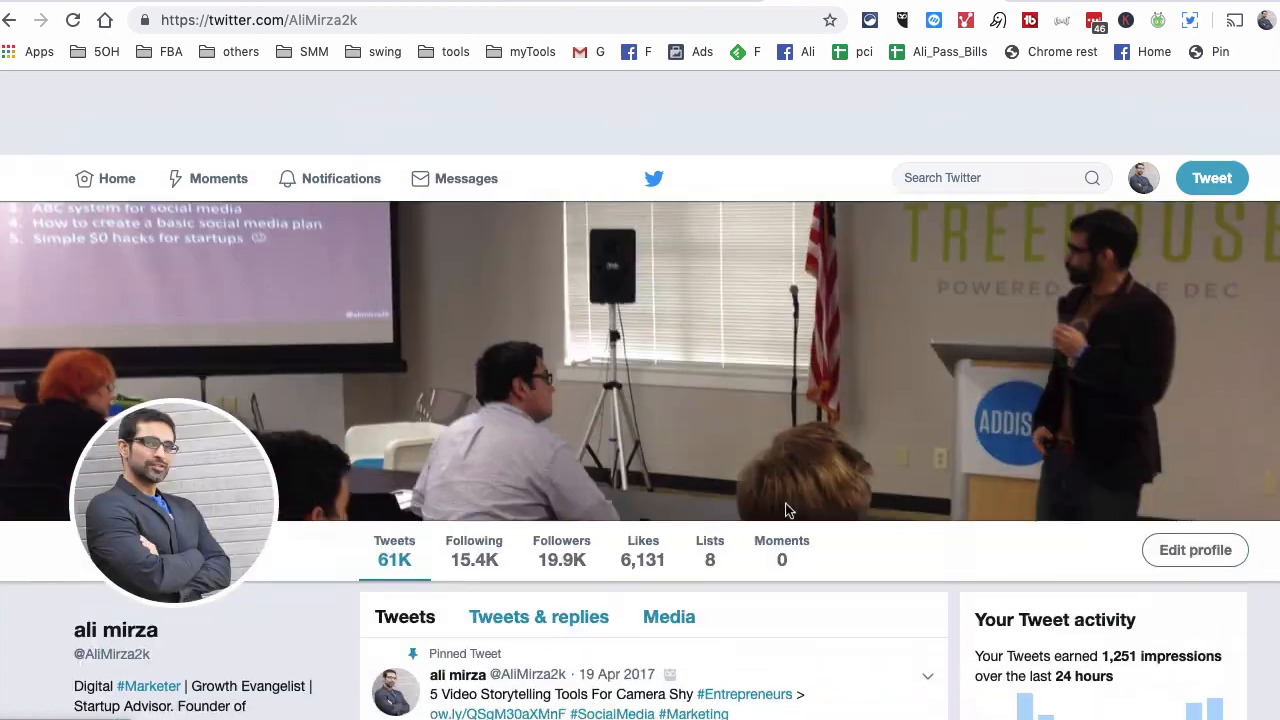
# Step: Examine the account options offered in legacy Twitter, including Twitter Ads, and close them
pyautogui.click(1146, 100)
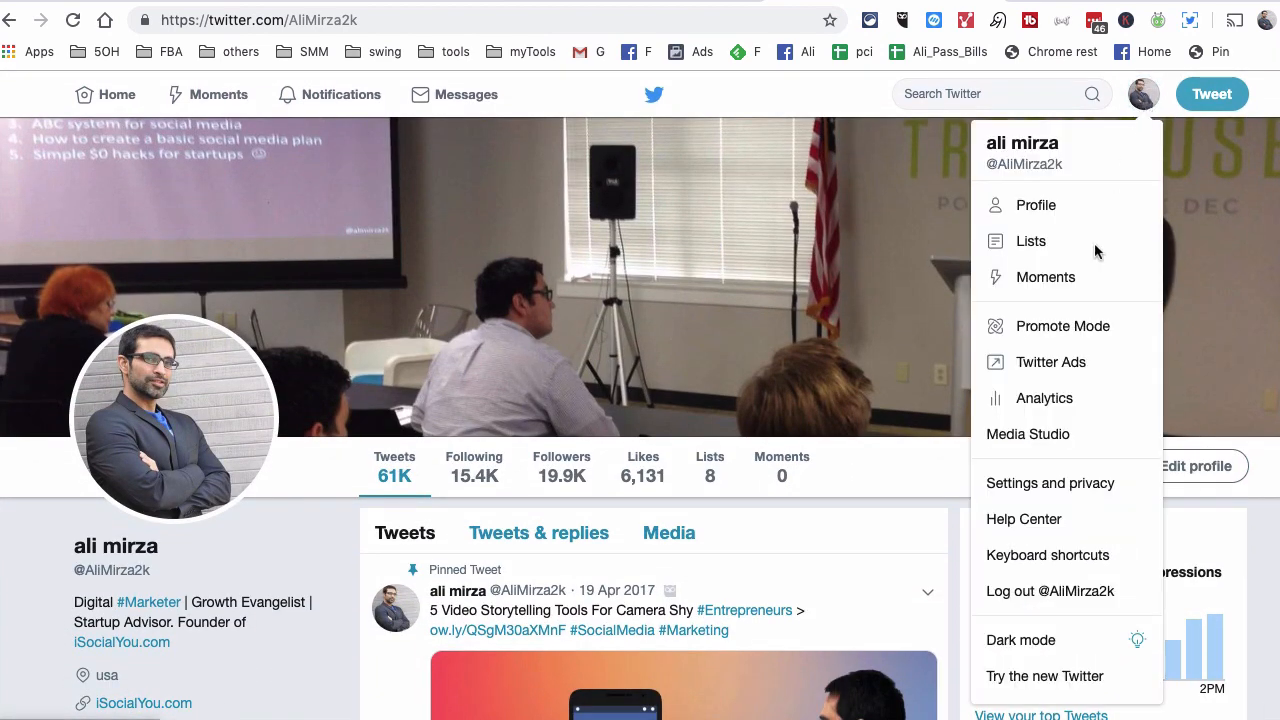
pyautogui.scroll(-2, 1043, 540)
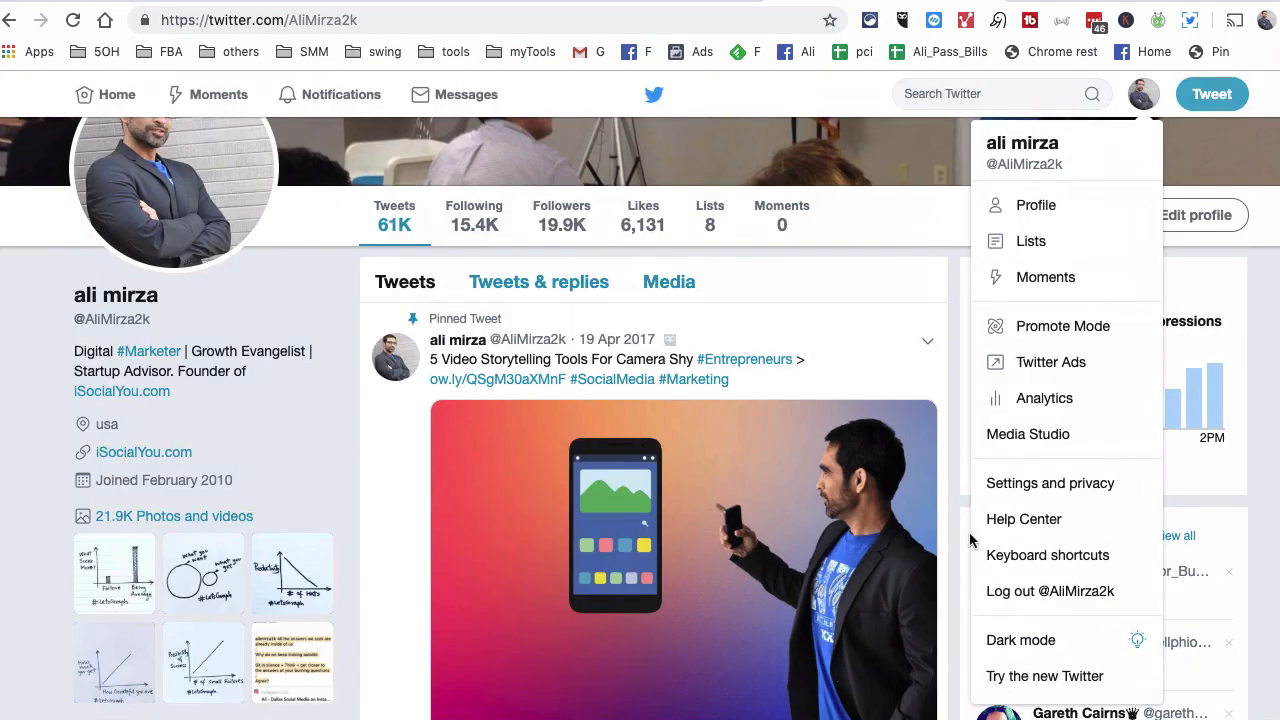
pyautogui.click(750, 550)
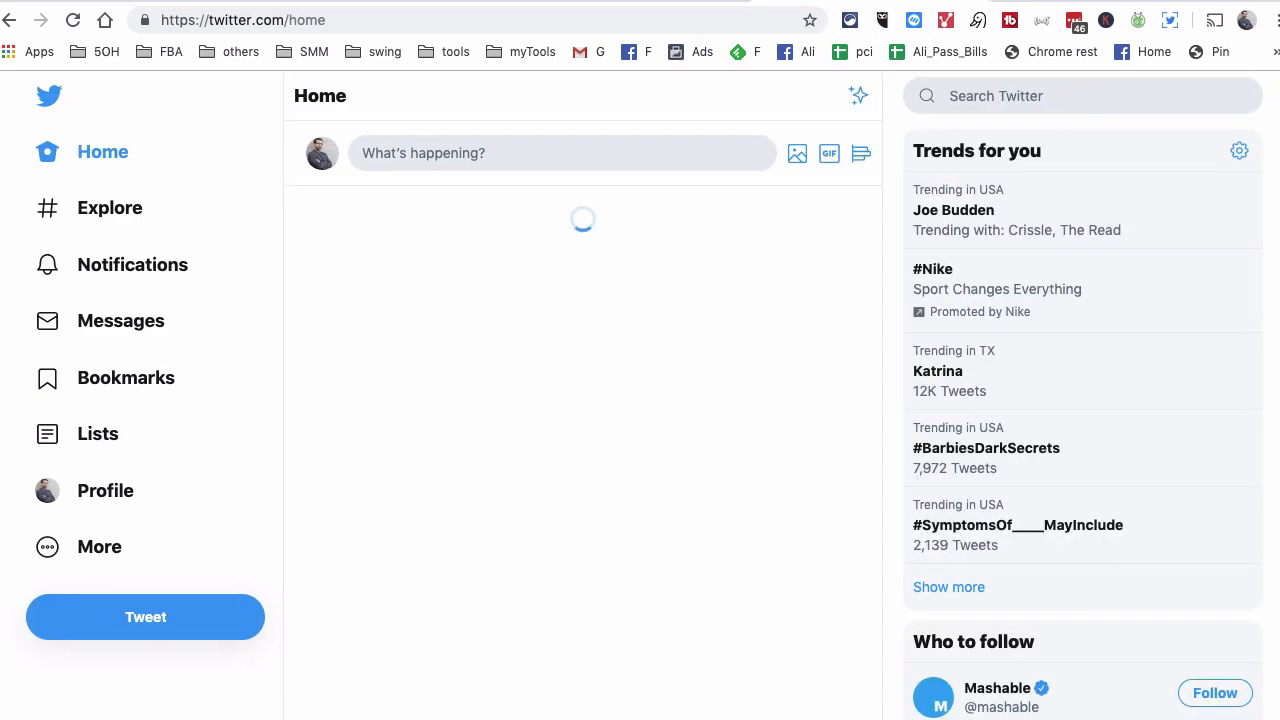
# Step: Go from the home timeline to your own profile page
pyautogui.scroll(-6, 561, 510)
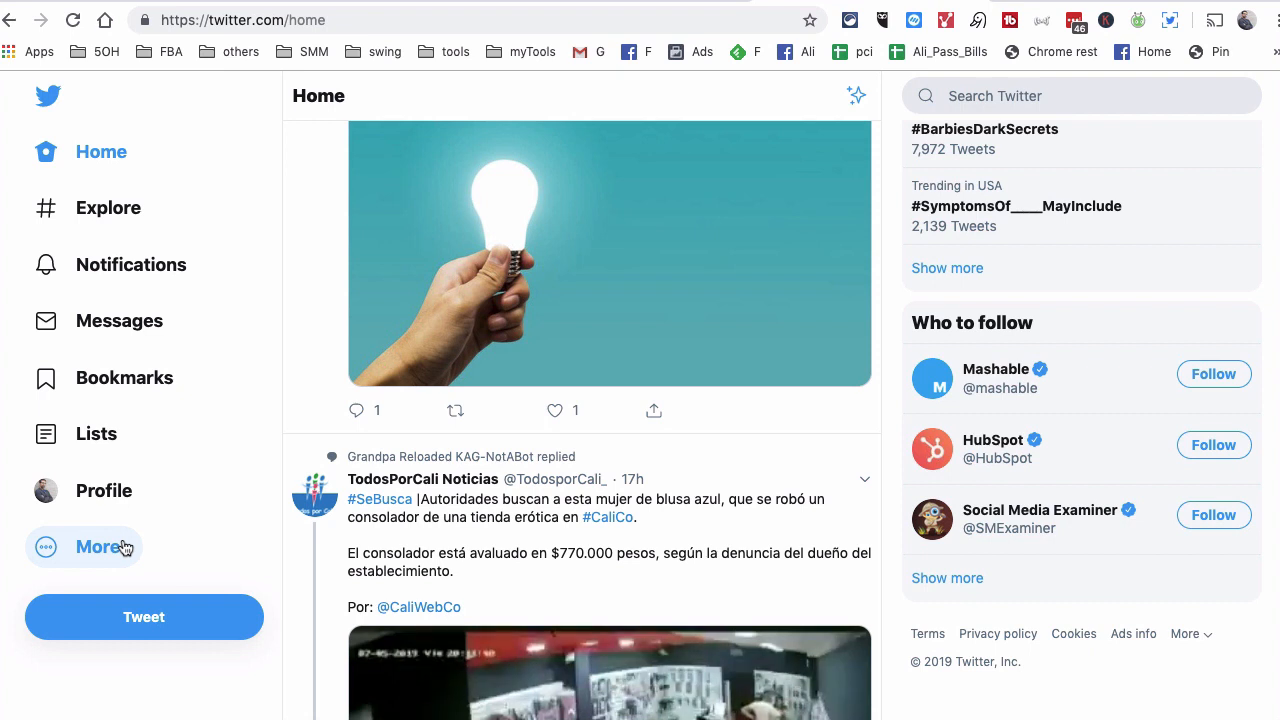
pyautogui.scroll(1, 125, 547)
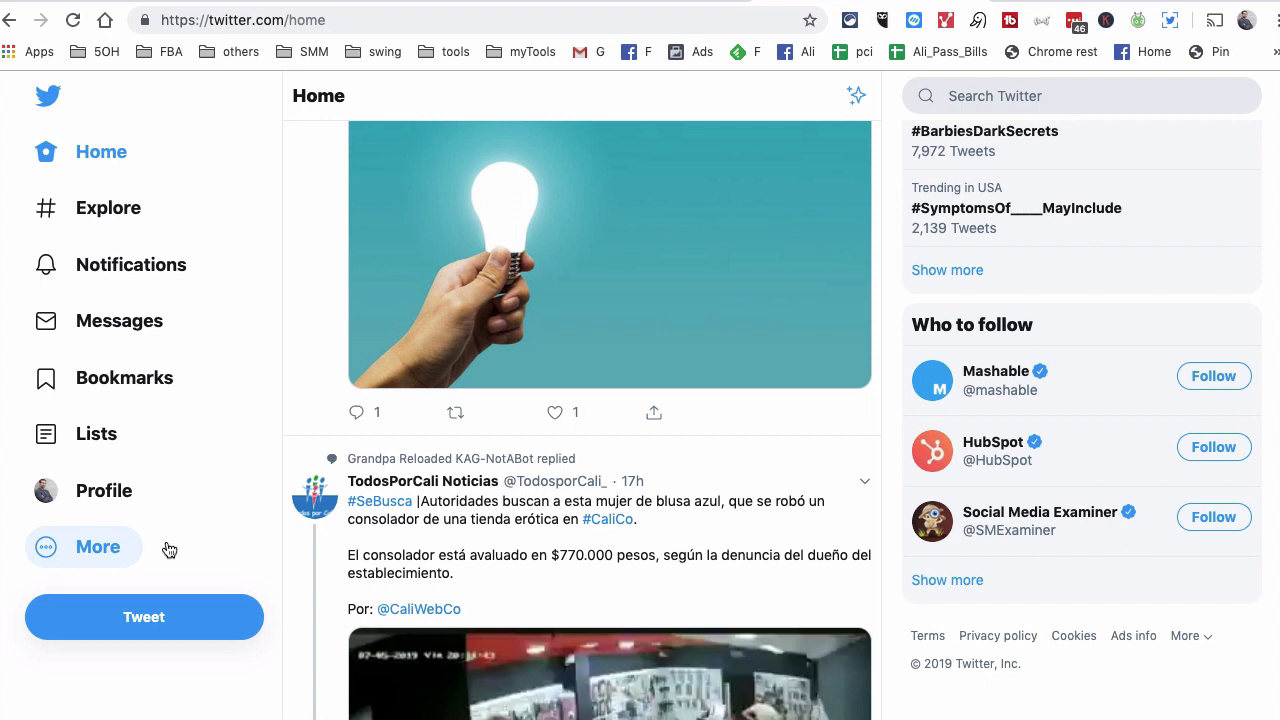
pyautogui.click(120, 497)
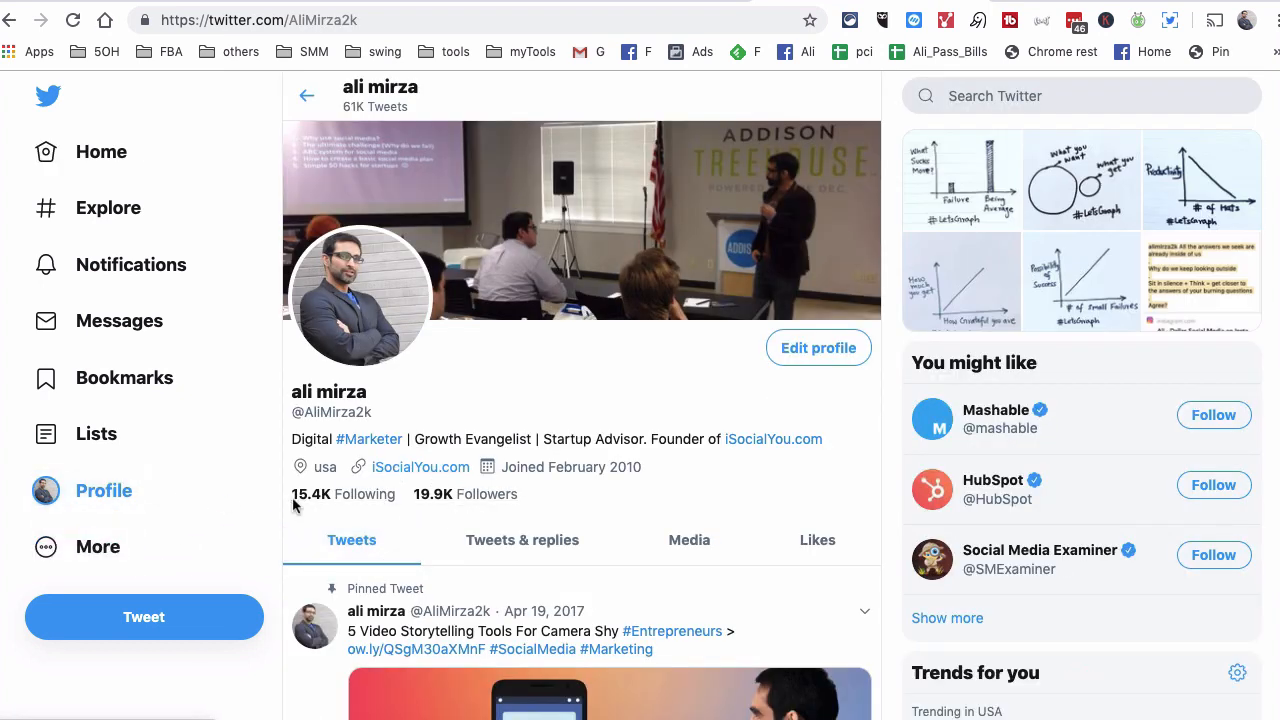
# Step: Open Twitter Ads for the account from the additional account options
pyautogui.scroll(-2, 400, 520)
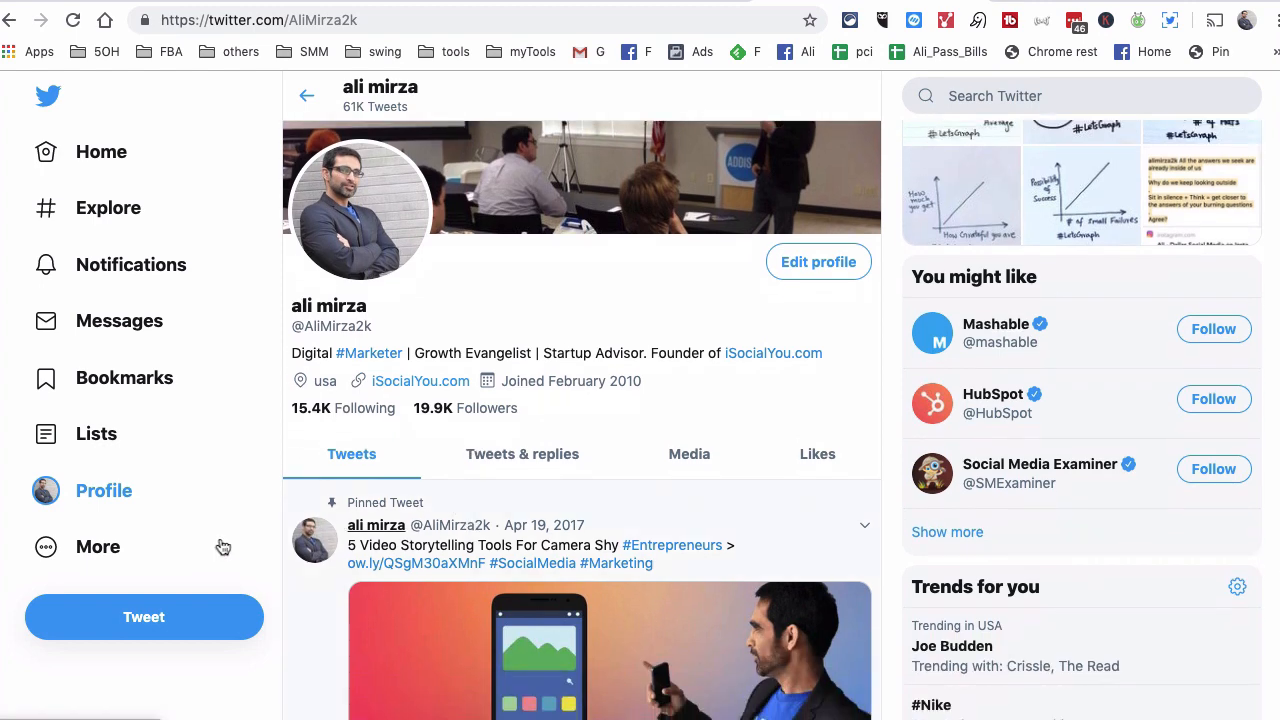
pyautogui.click(82, 549)
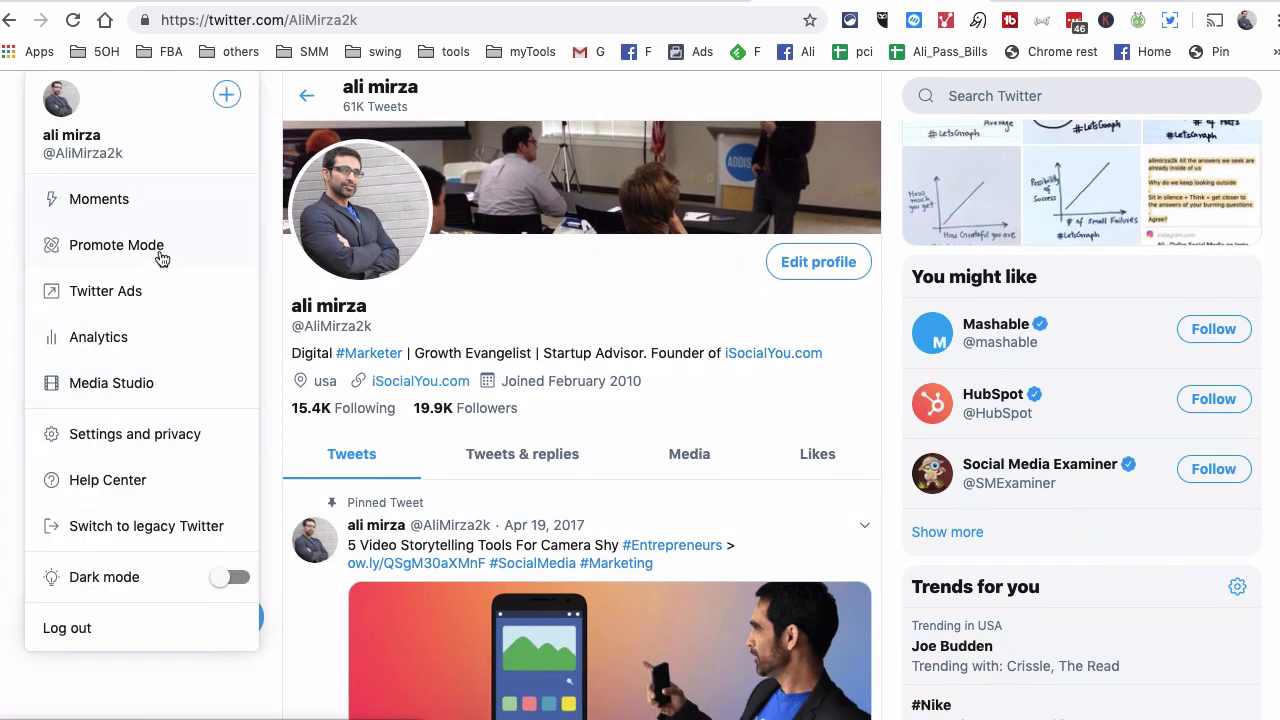
pyautogui.click(197, 688)
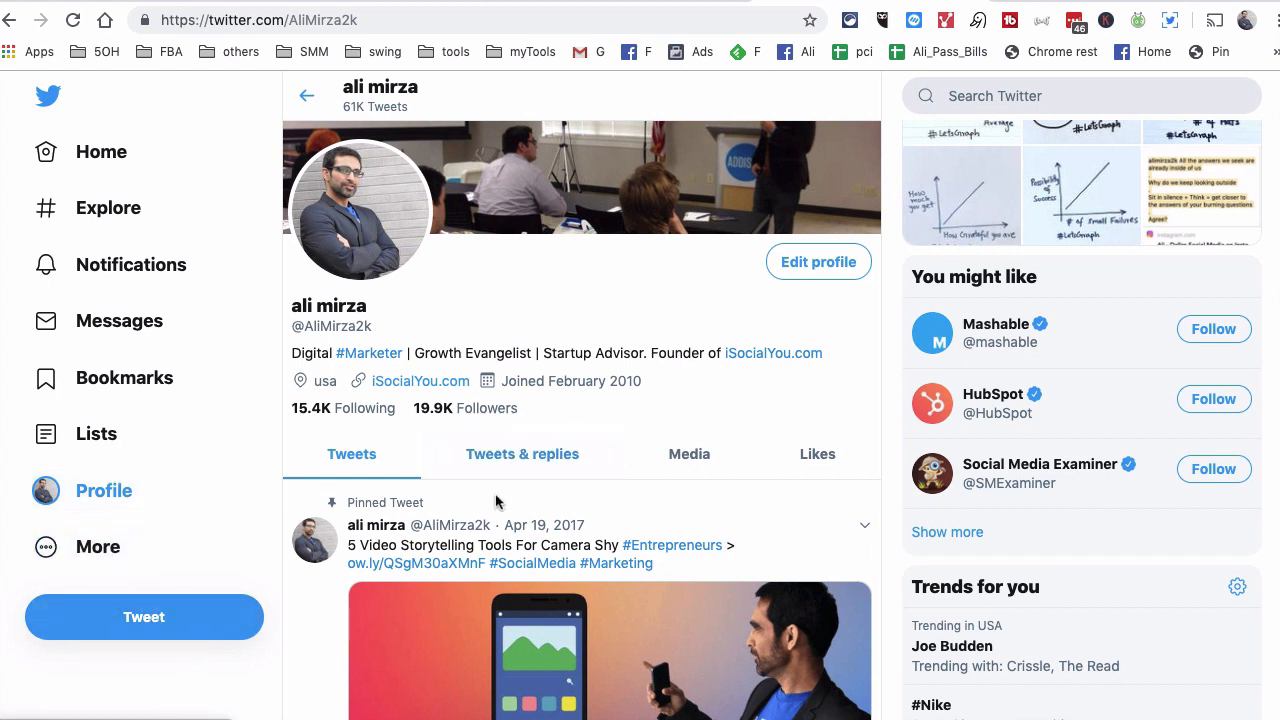
pyautogui.click(108, 560)
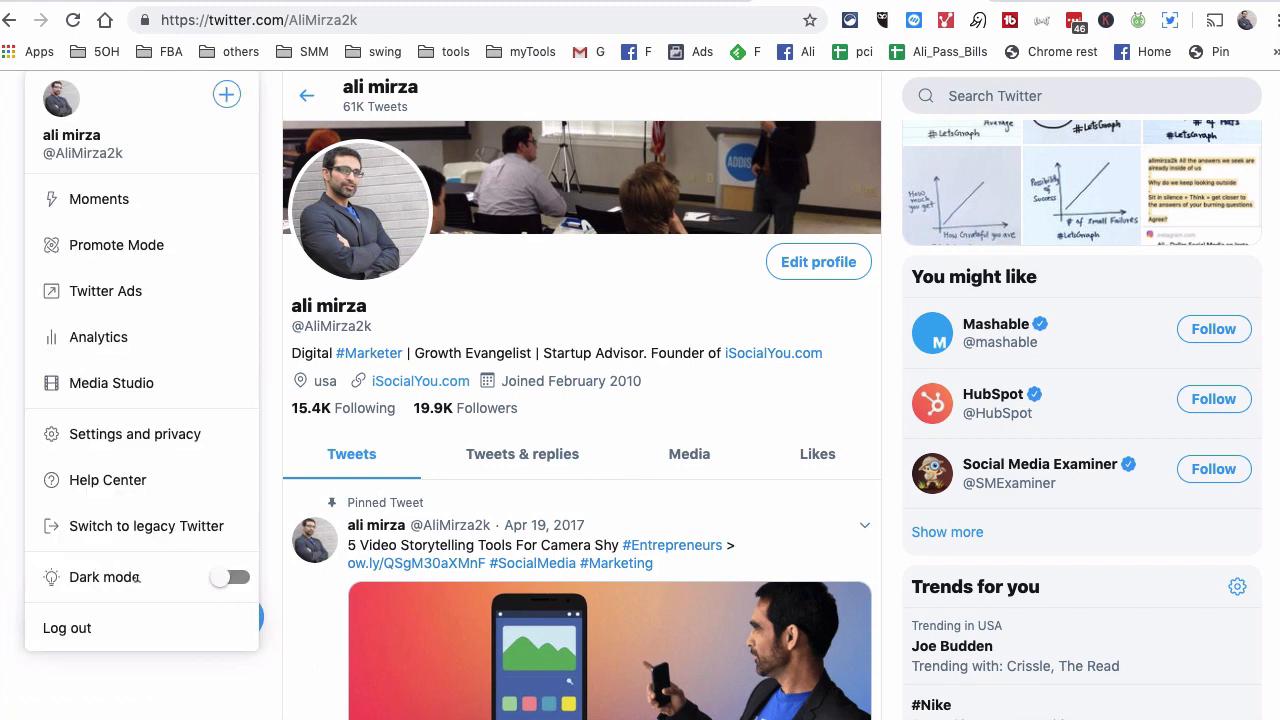
pyautogui.click(80, 296)
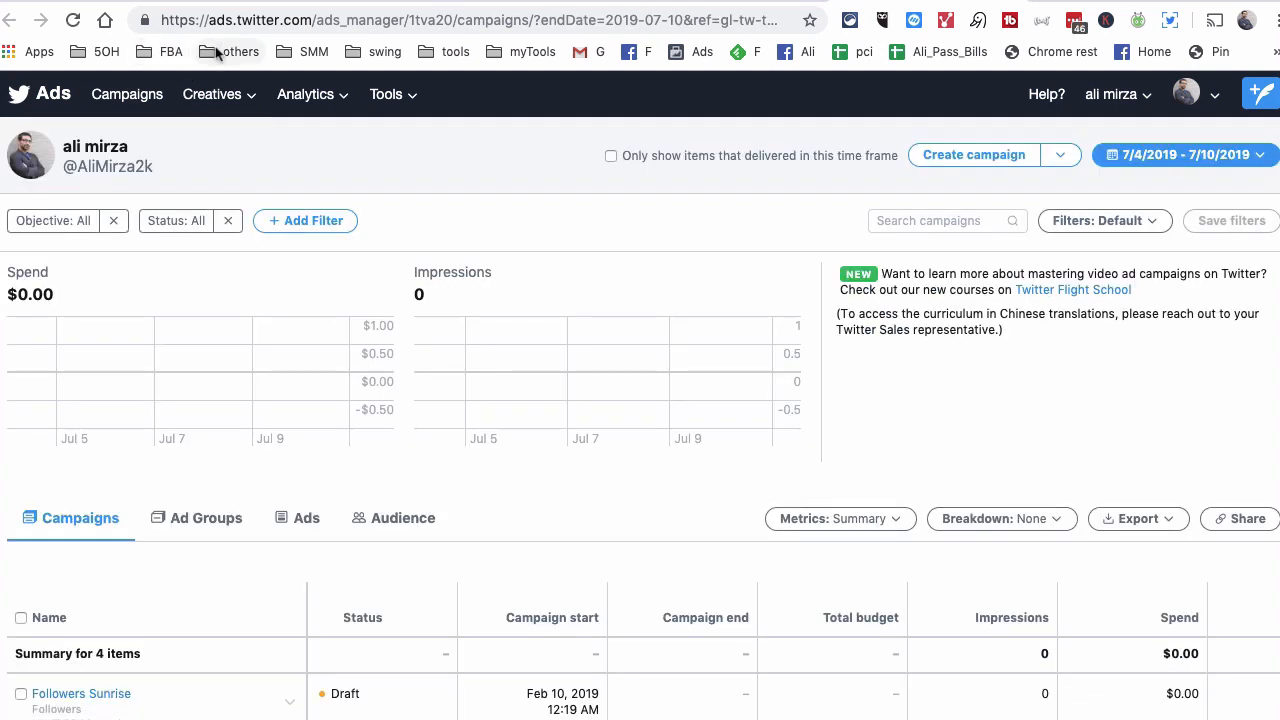
# Step: Open the Cards library among the creatives in Twitter Ads
pyautogui.click(316, 22)
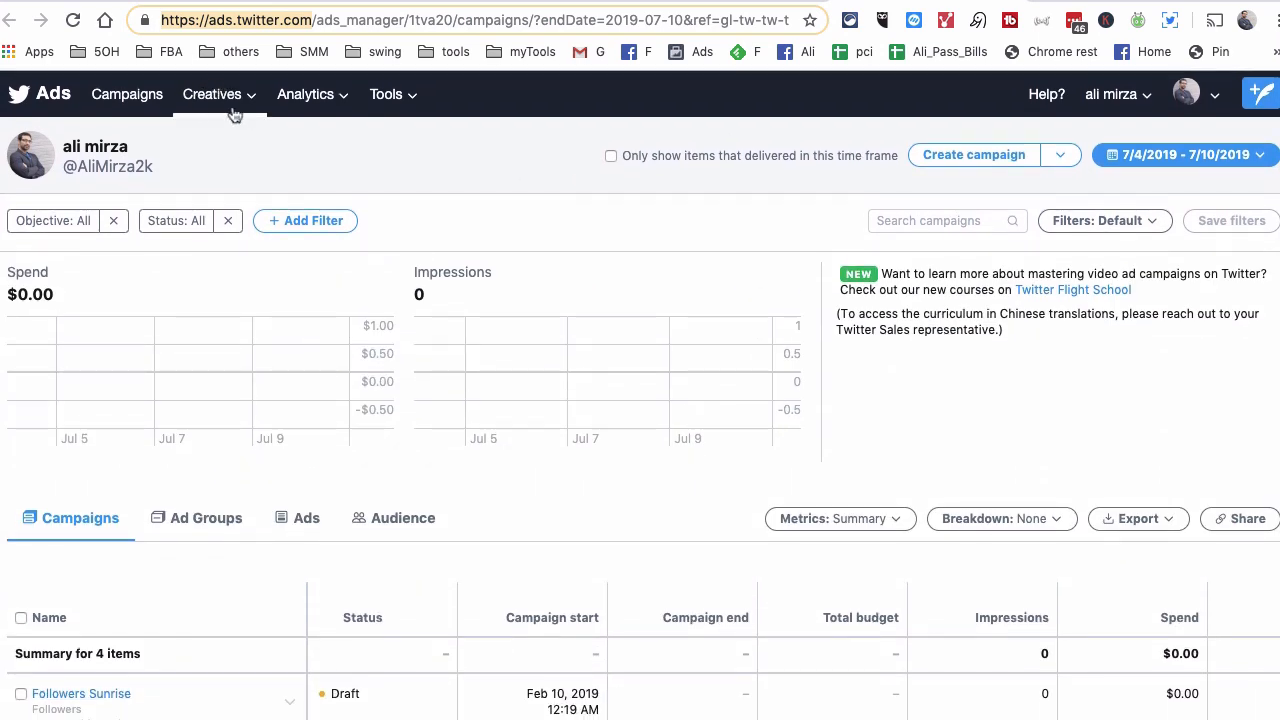
pyautogui.click(228, 108)
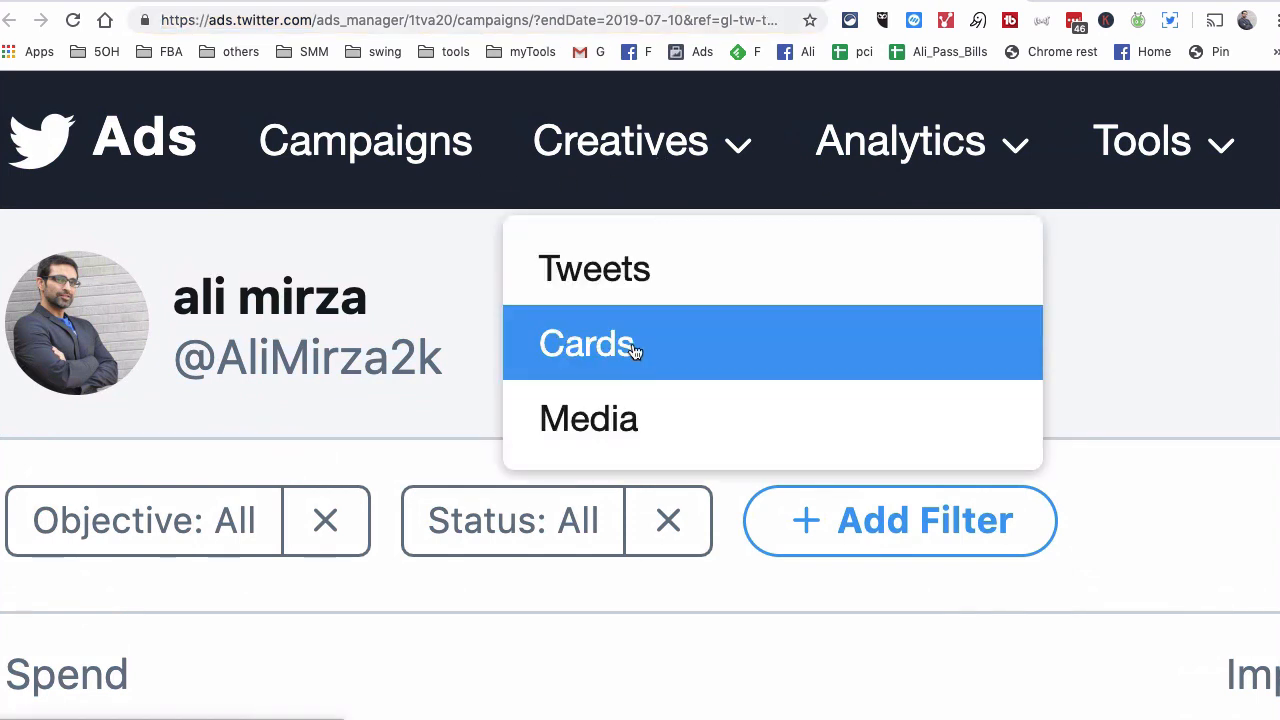
pyautogui.click(629, 345)
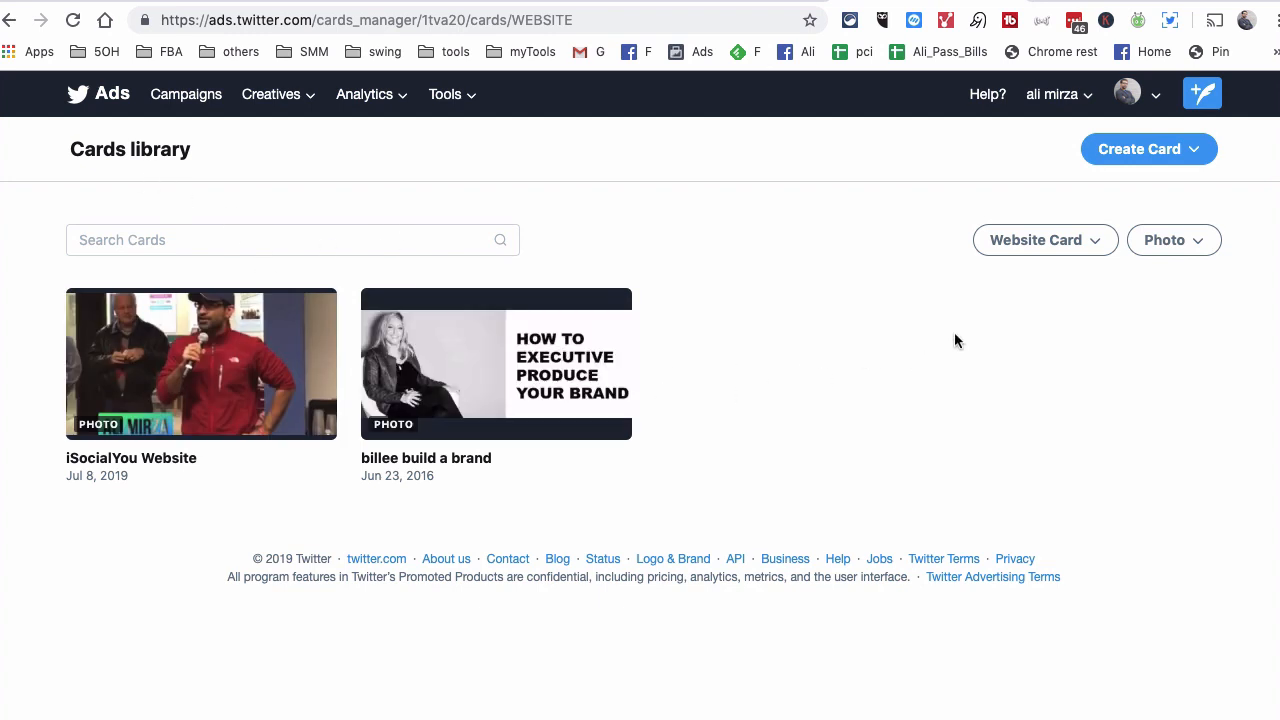
# Step: Check which card types the Cards library can be filtered by, keeping Website Card selected
pyautogui.click(1070, 243)
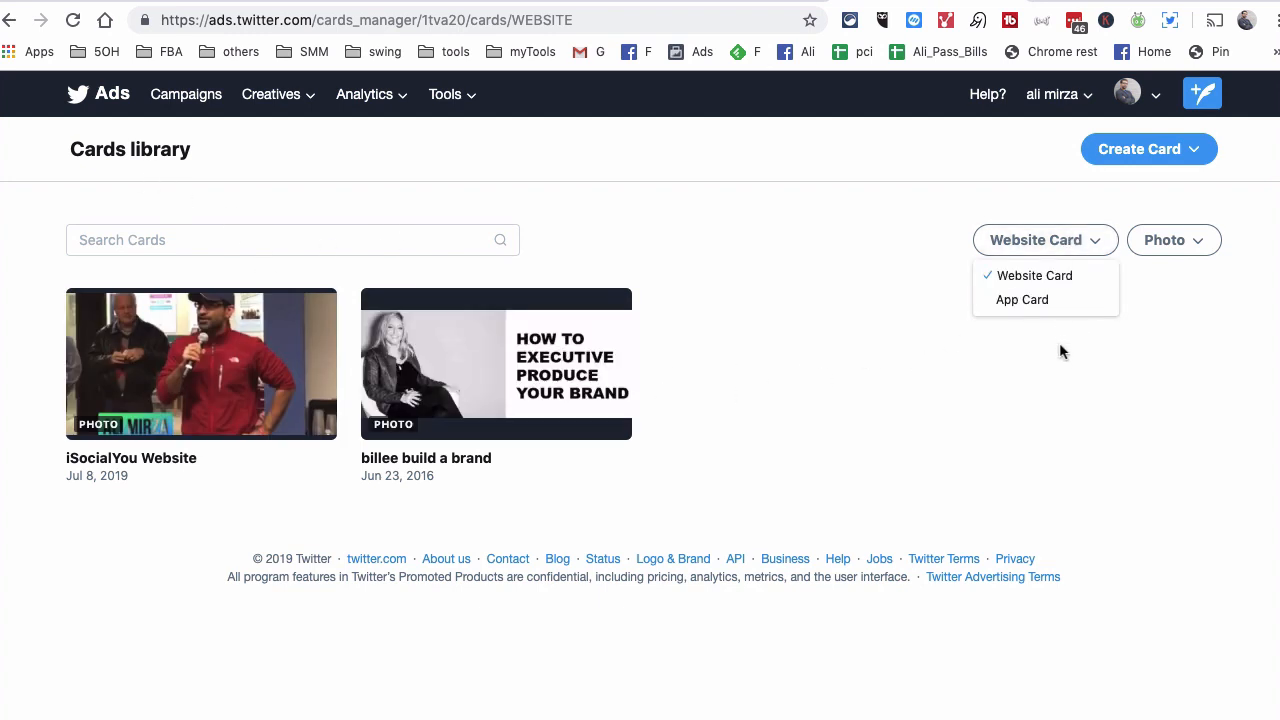
pyautogui.click(1012, 370)
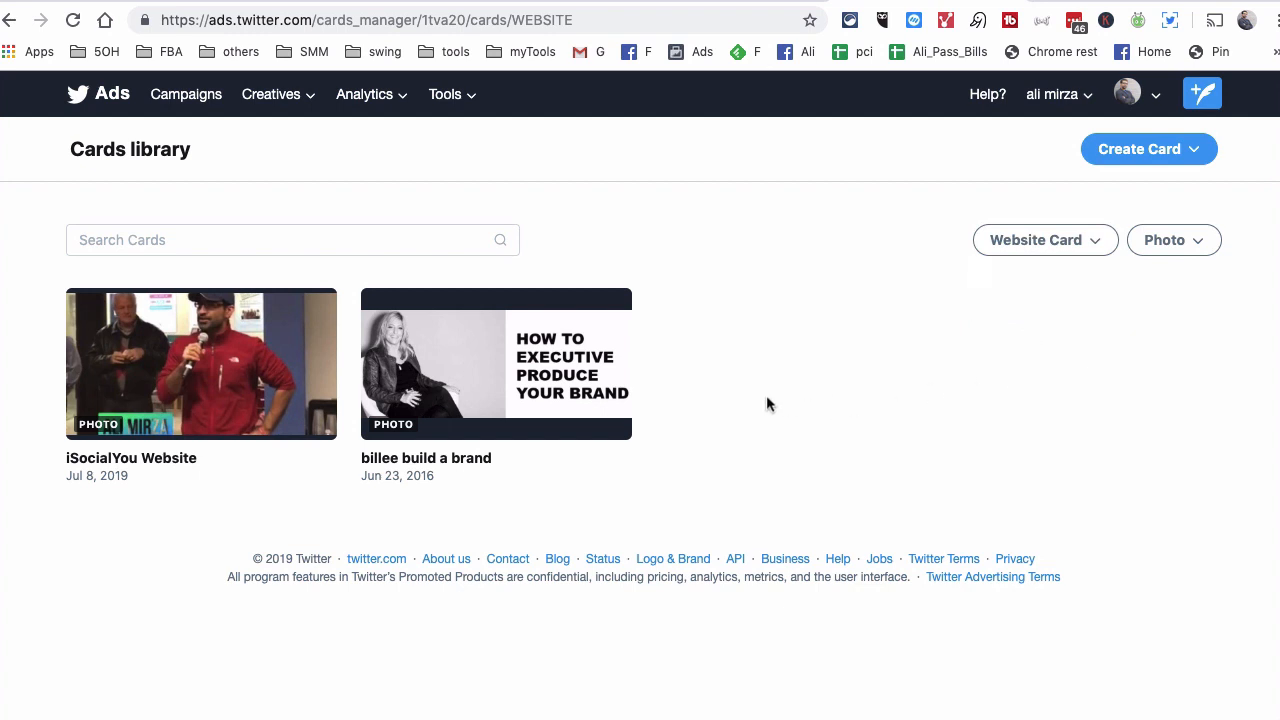
pyautogui.click(1025, 250)
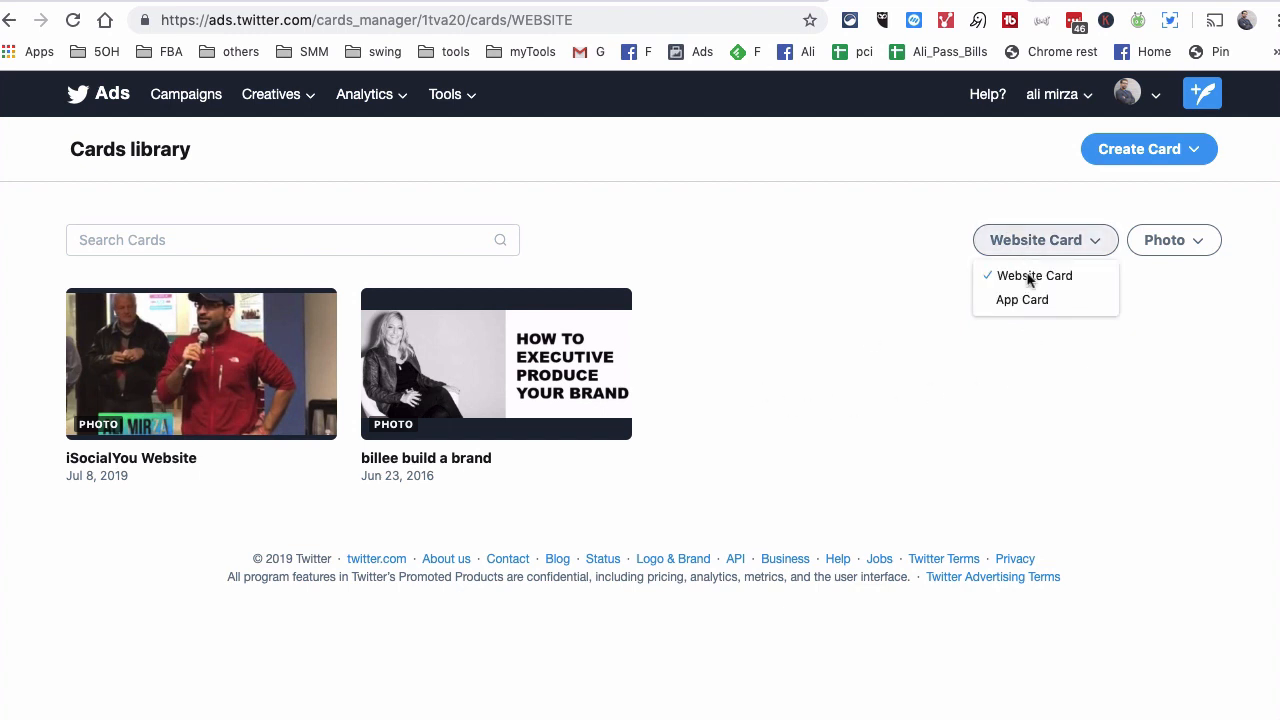
pyautogui.click(893, 348)
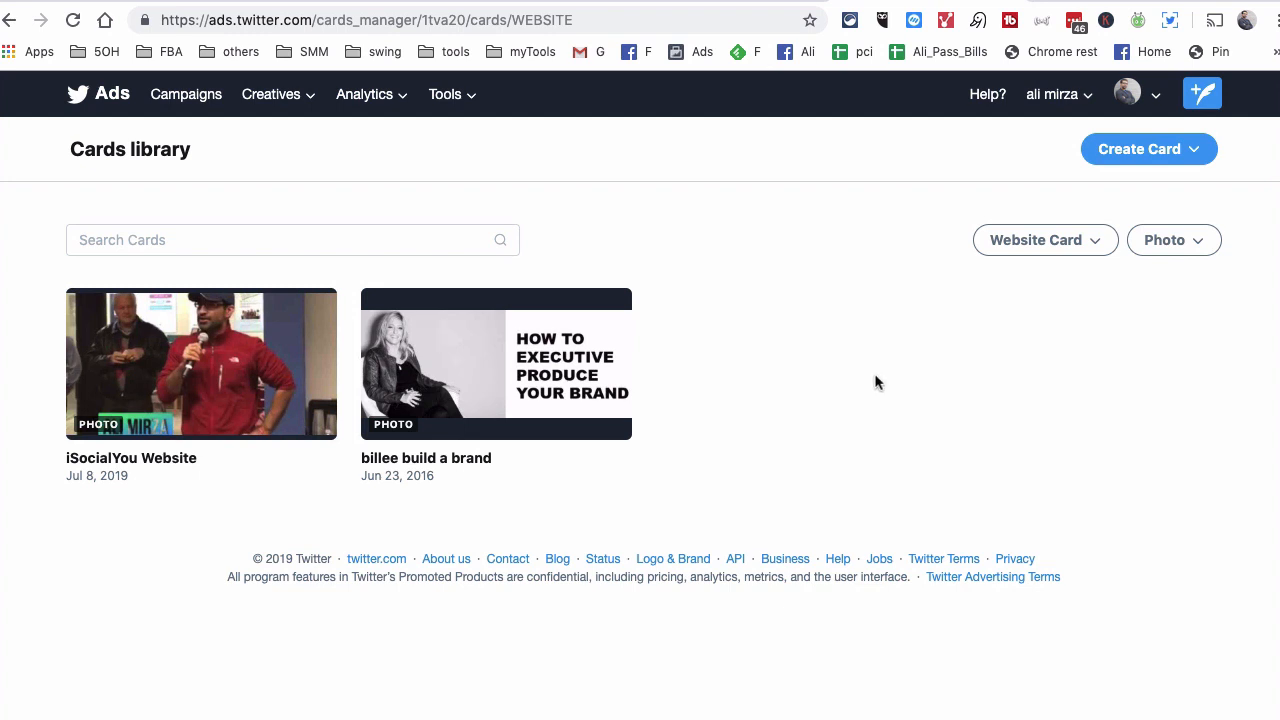
# Step: Preview the existing iSocialYou Website card and close the preview
pyautogui.moveTo(240, 378)
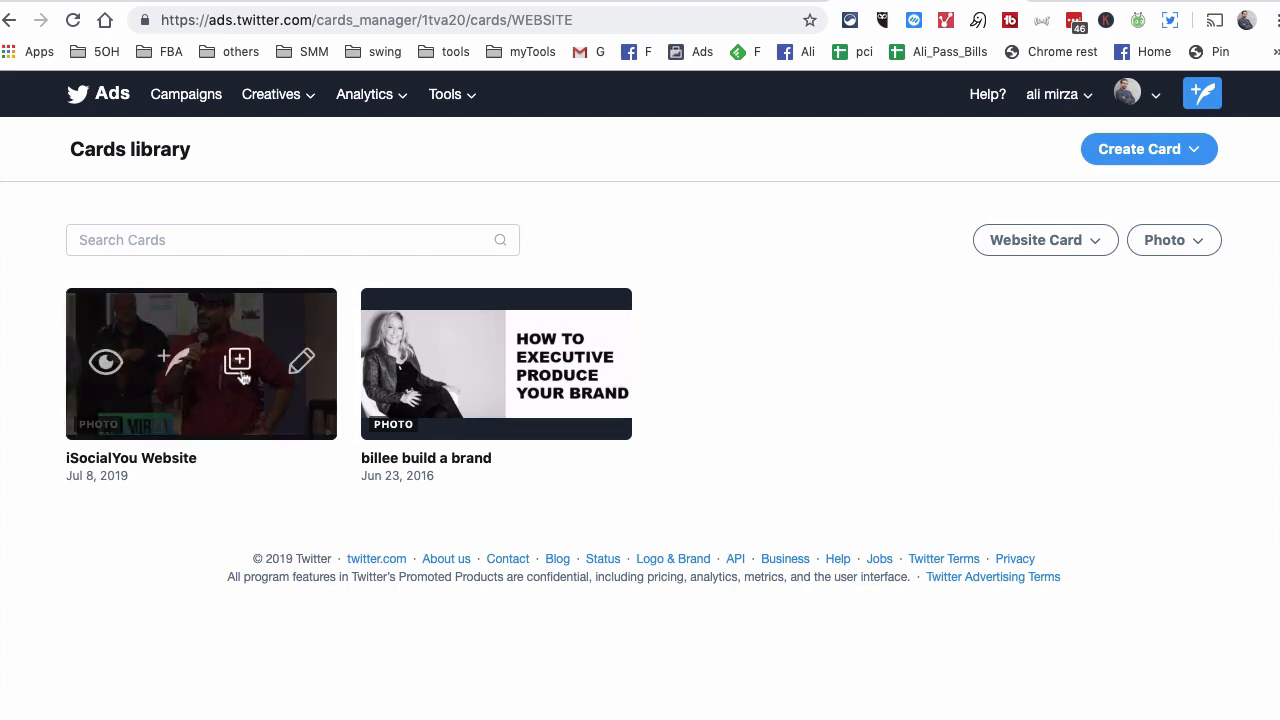
pyautogui.click(106, 362)
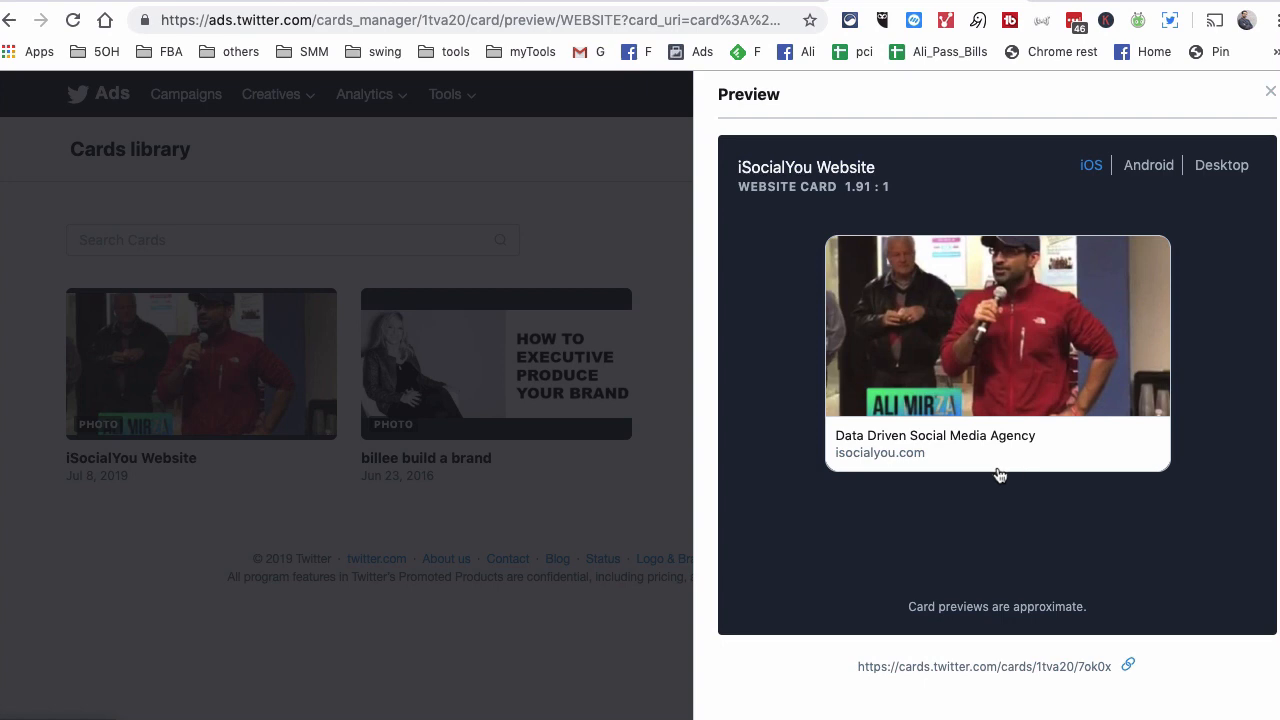
pyautogui.click(564, 510)
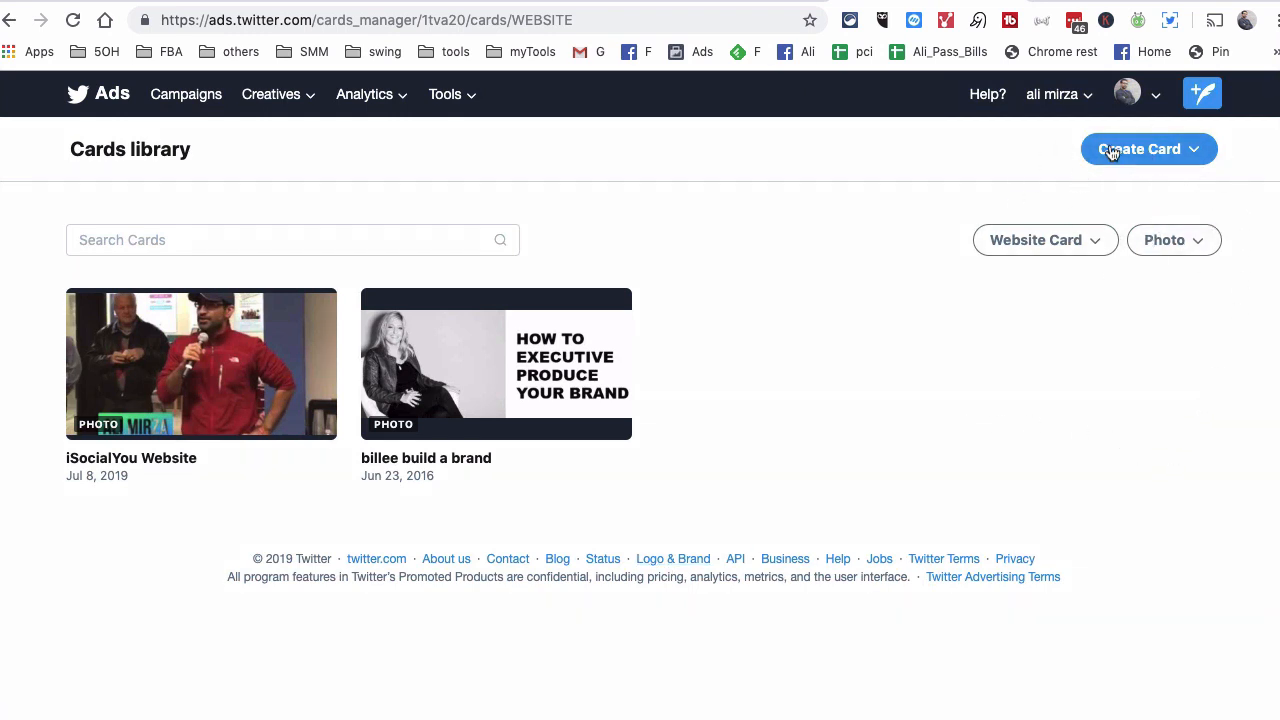
# Step: Start creating a new Website Card and browse the computer for its image
pyautogui.click(1178, 160)
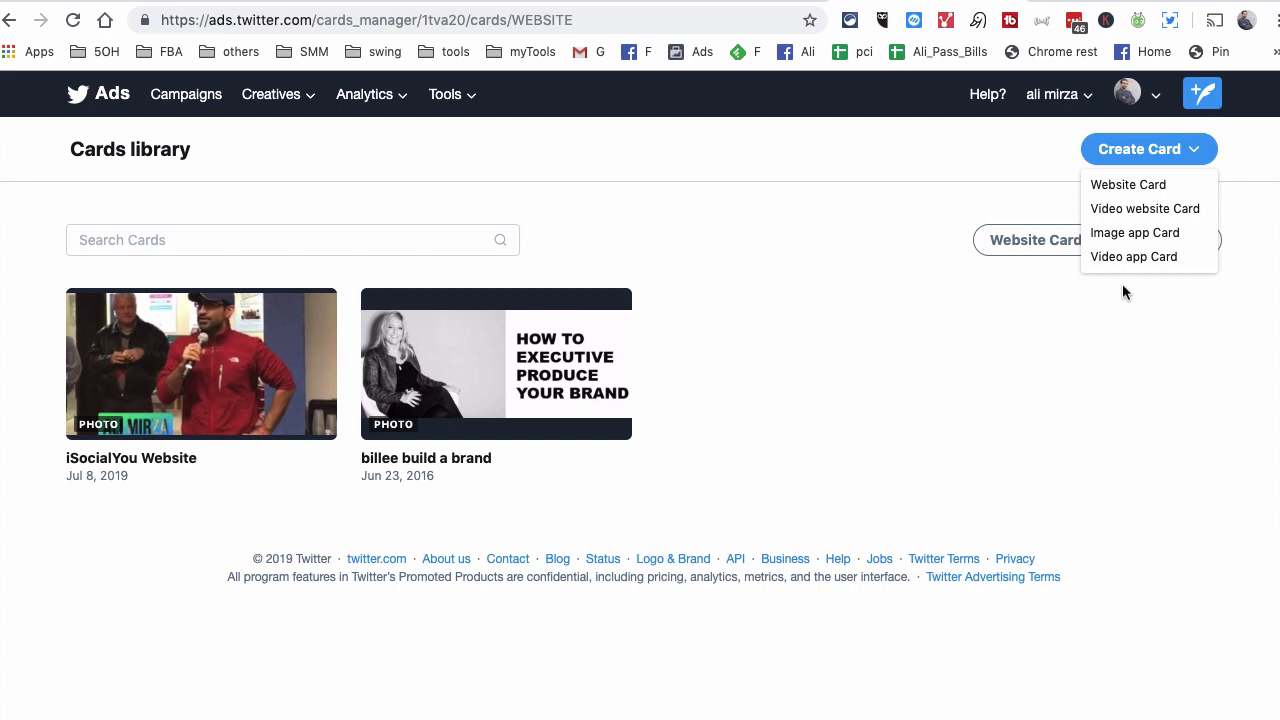
pyautogui.click(1128, 192)
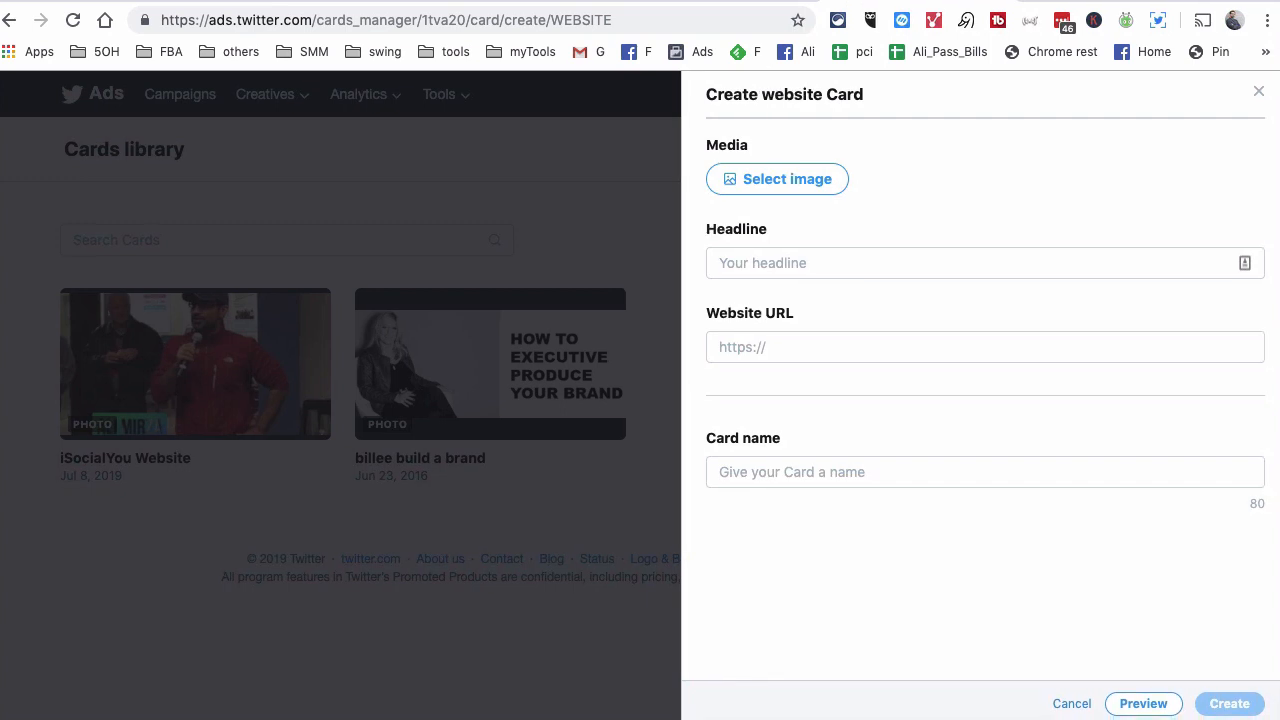
pyautogui.click(750, 186)
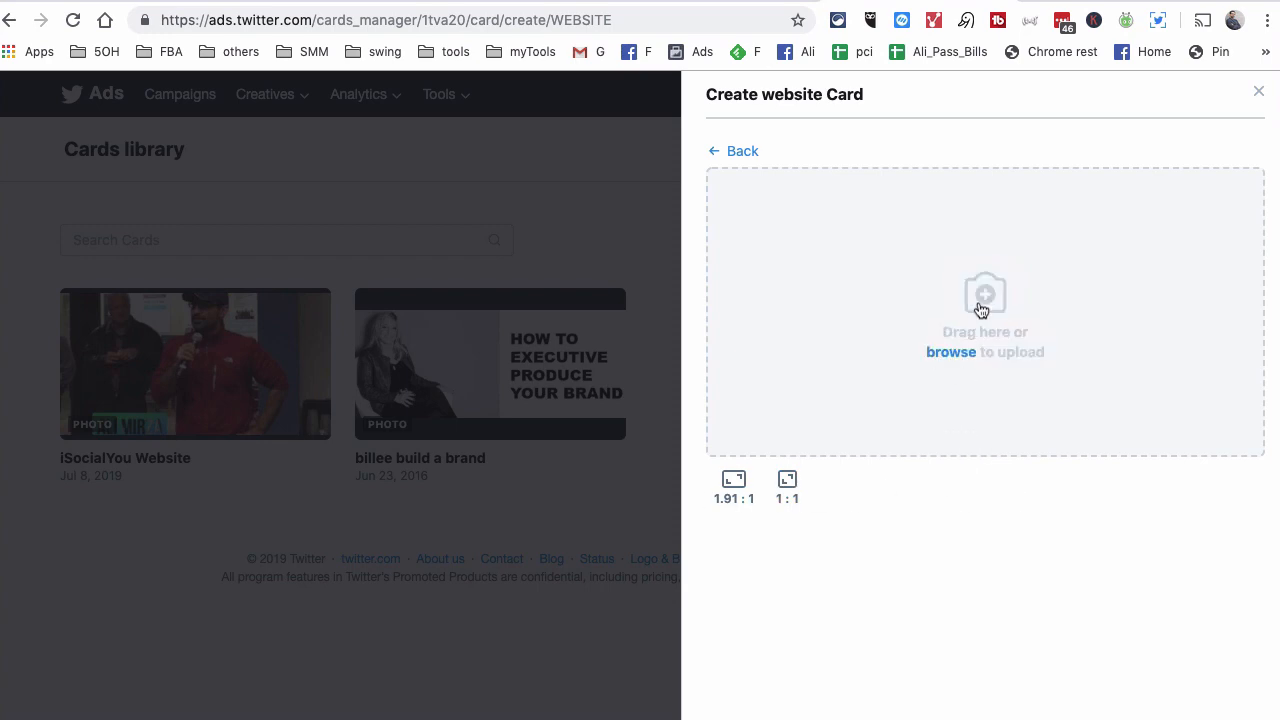
pyautogui.click(951, 353)
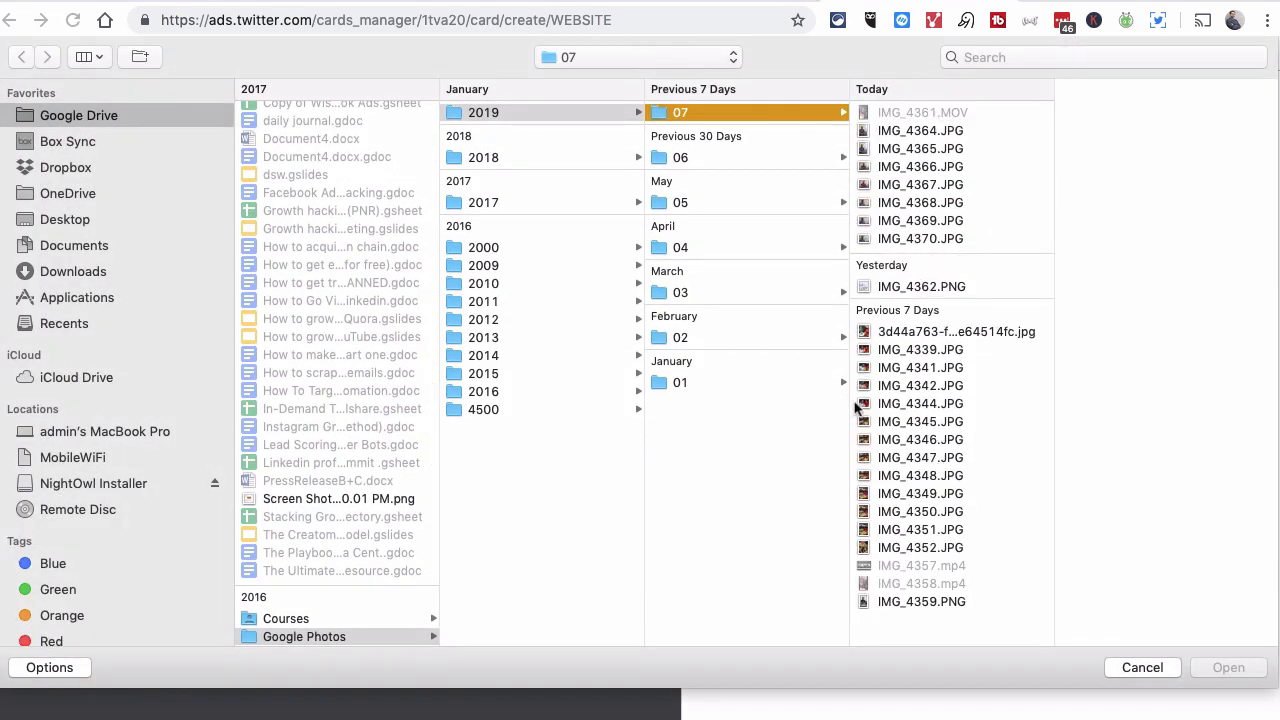
# Step: Upload the first photo in OneDrive's I Social You photos folder For Insta as card media and crop its lower part at 1.91:1
pyautogui.click(101, 195)
pyautogui.click(333, 205)
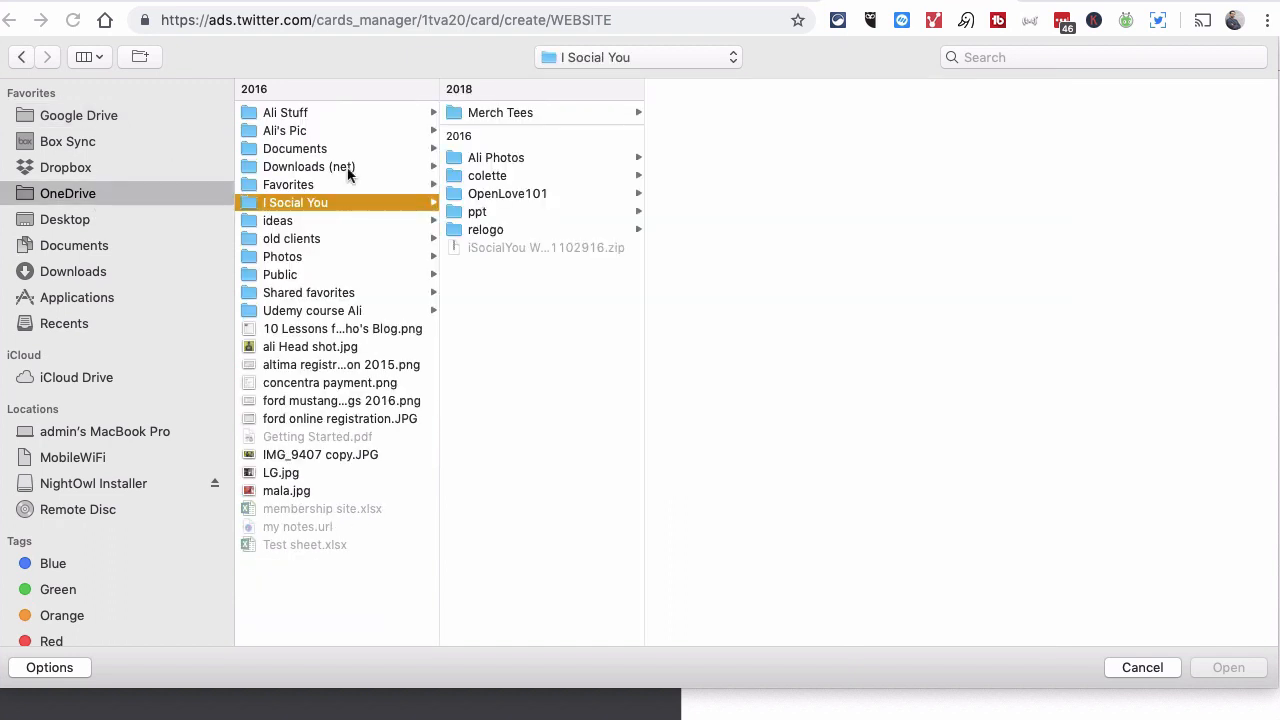
pyautogui.click(533, 211)
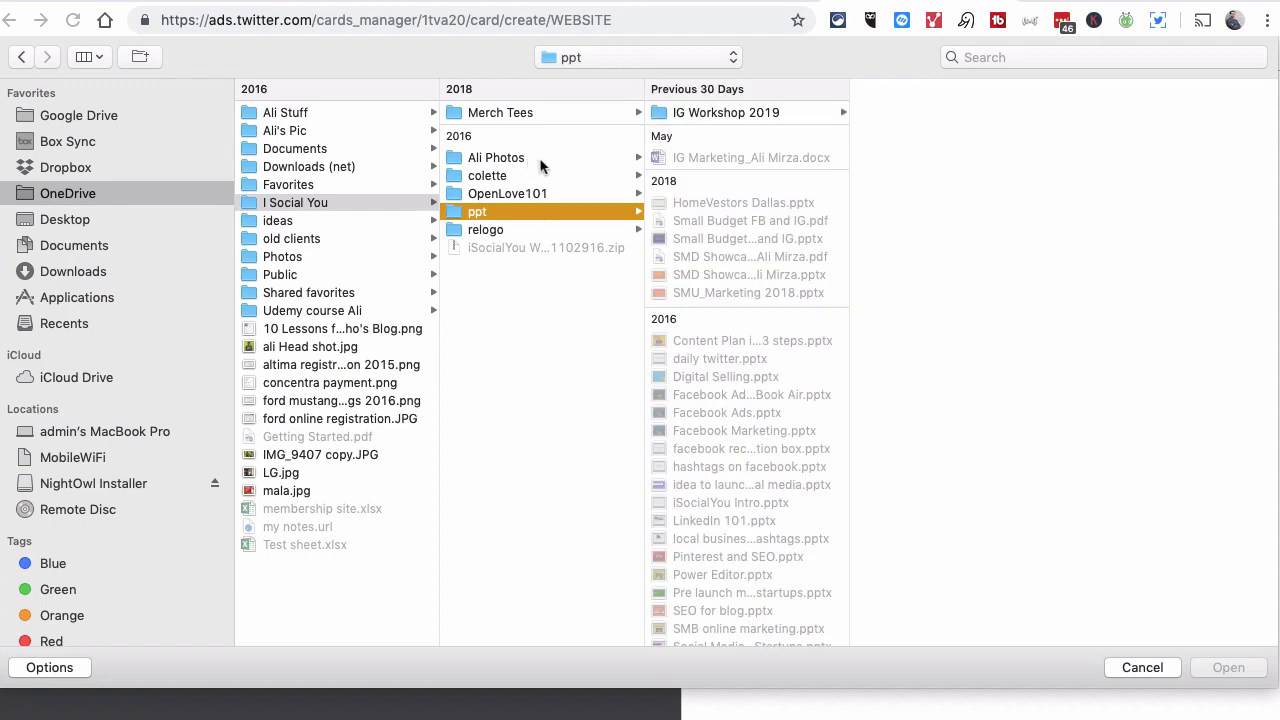
pyautogui.click(538, 160)
pyautogui.click(750, 163)
pyautogui.click(940, 160)
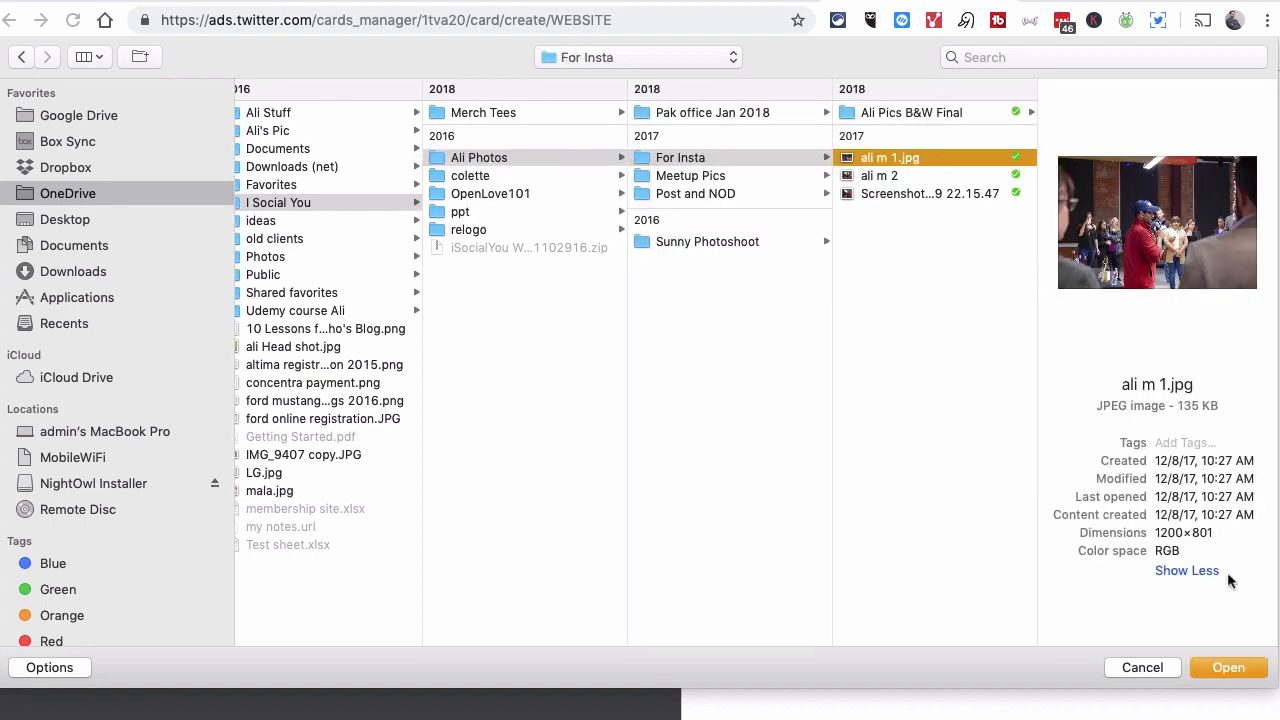
pyautogui.click(1228, 670)
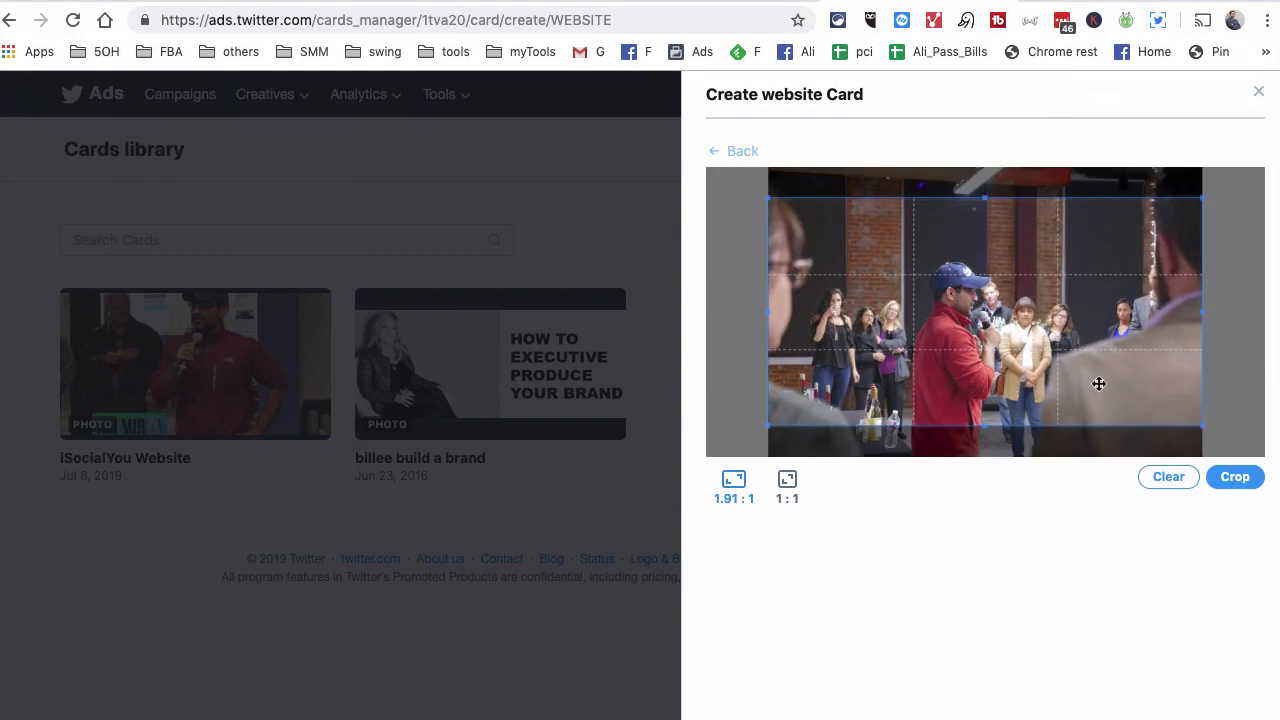
pyautogui.moveTo(1084, 372)
pyautogui.mouseDown()
pyautogui.moveTo(1086, 342)
pyautogui.moveTo(1080, 391)
pyautogui.mouseUp()
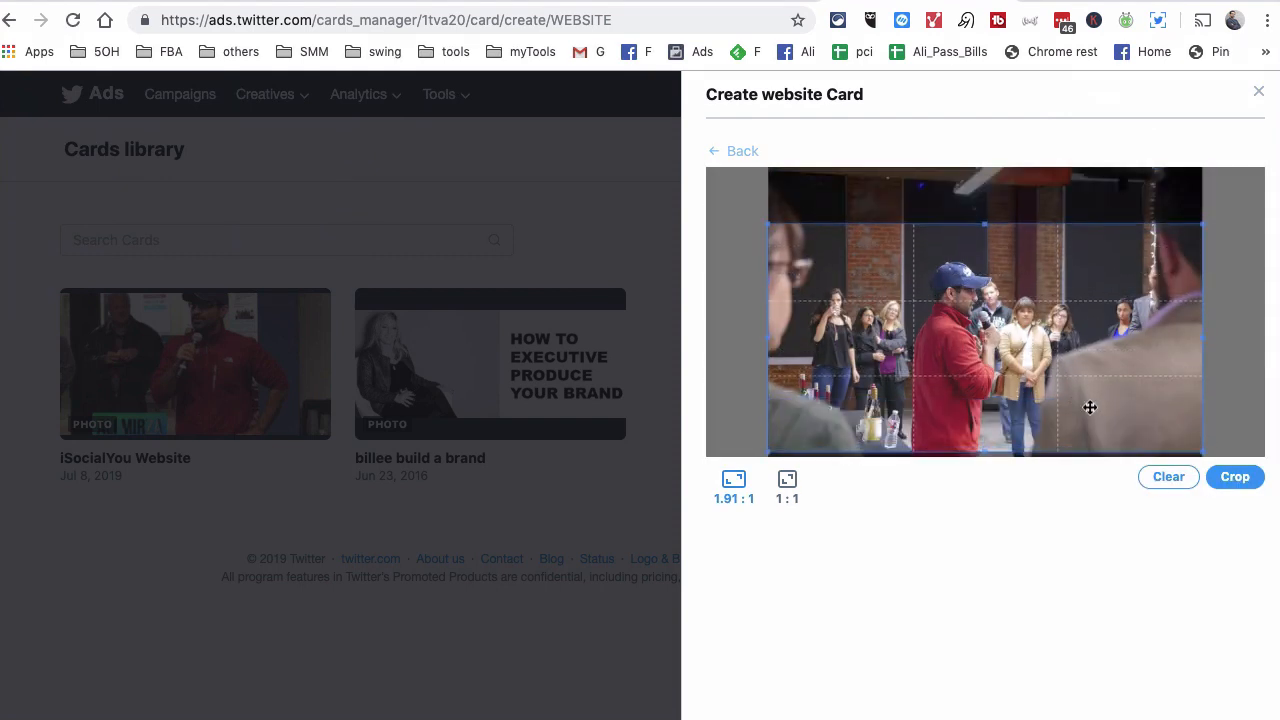
pyautogui.click(1237, 482)
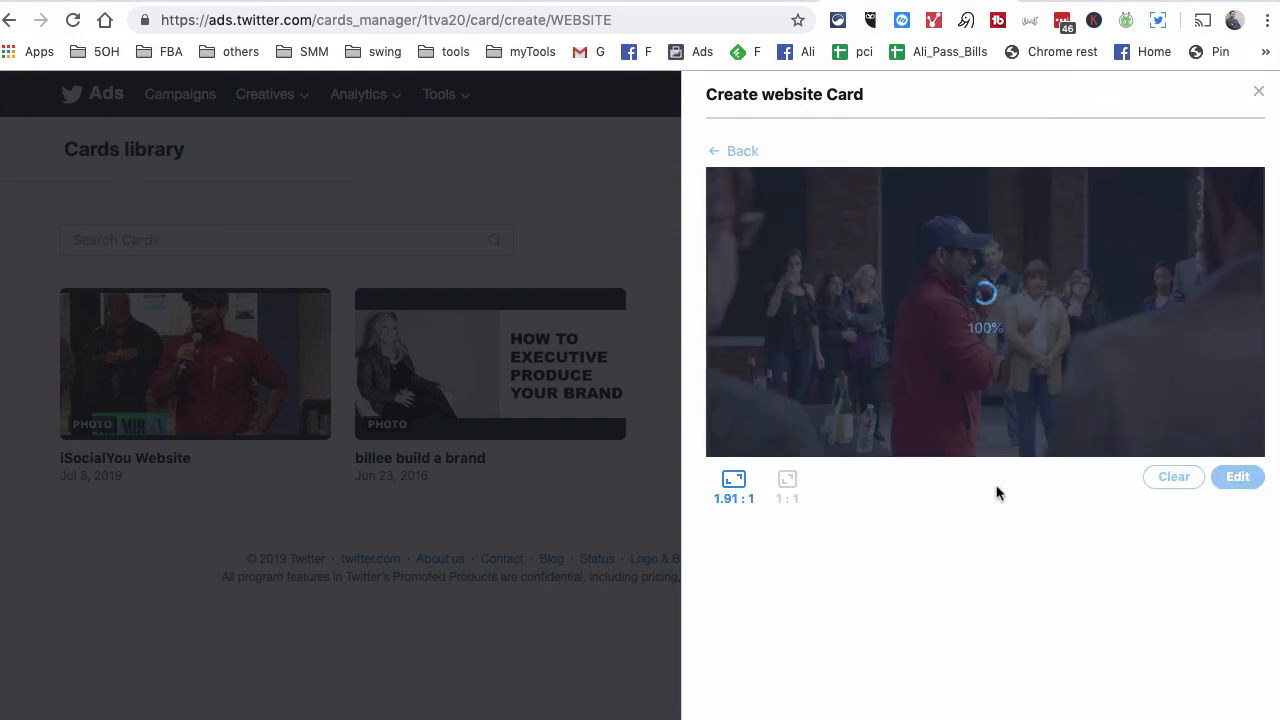
# Step: Enter "Get Free Hacks" as the website card's headline
pyautogui.click(818, 376)
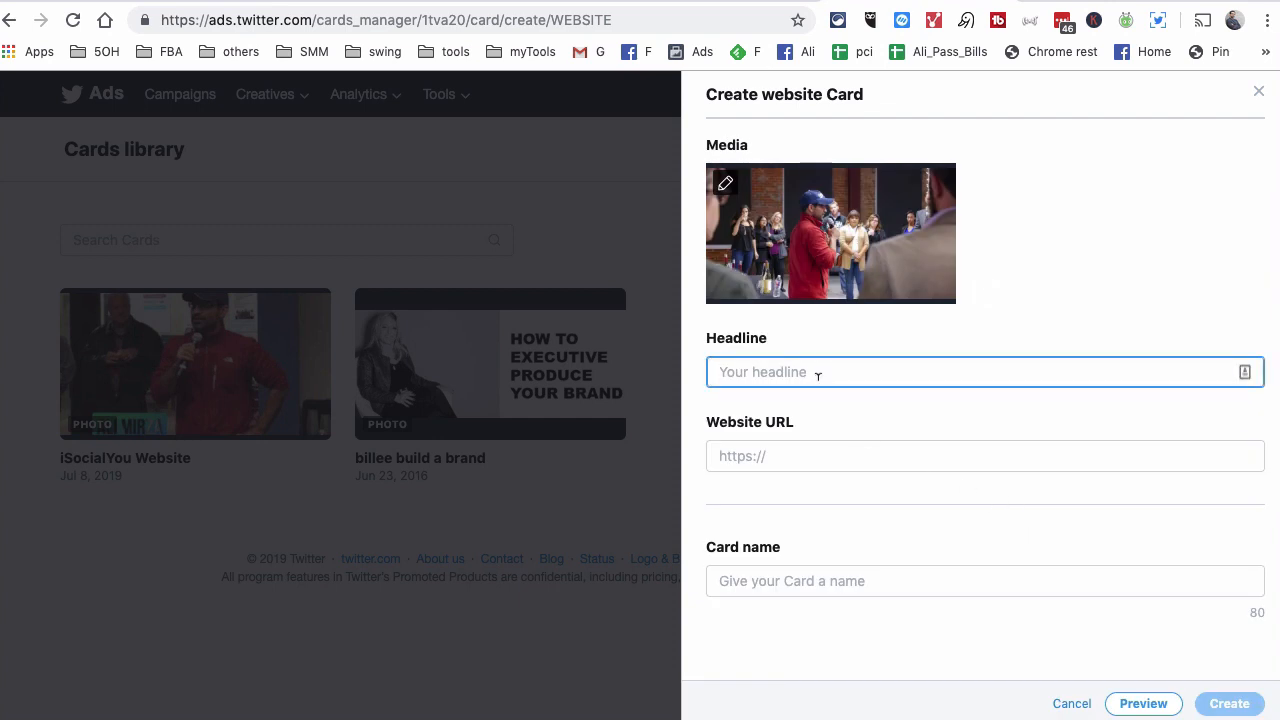
pyautogui.write('Get Free')
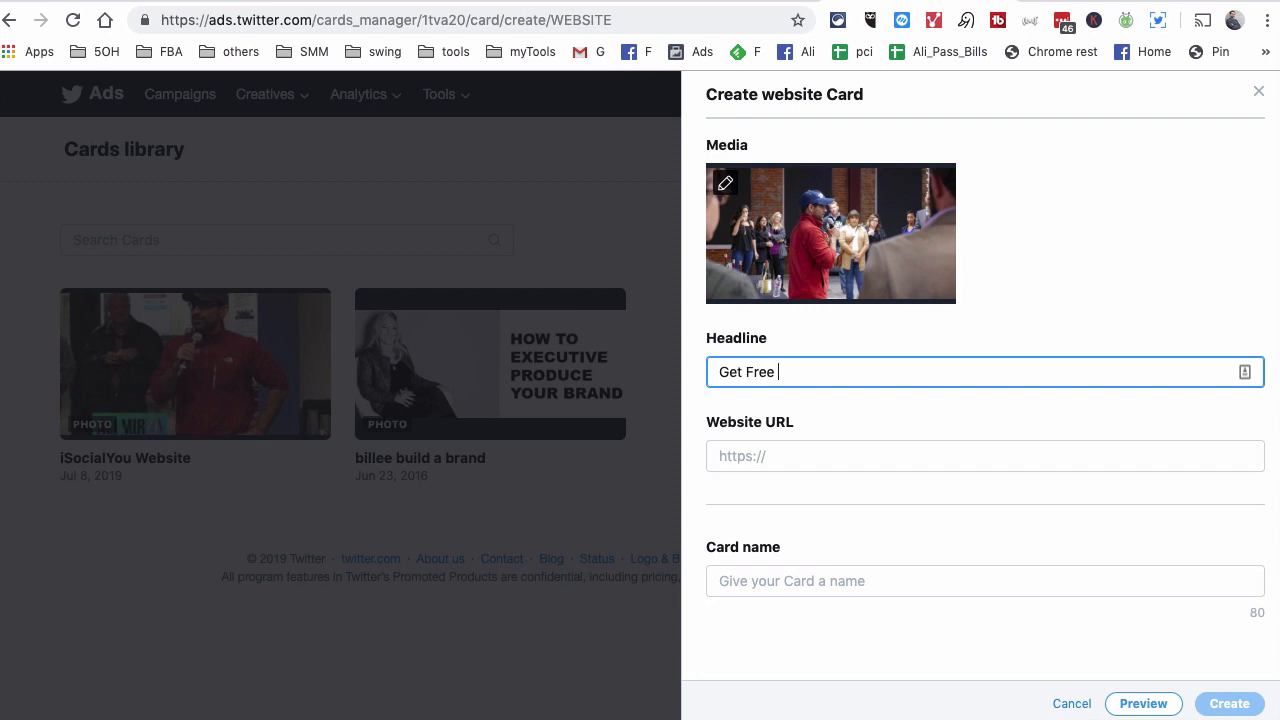
pyautogui.write(' Hacks')
# Step: Open isocialyou.com in a new browser tab, dismiss the welcome overlay and find the marketing hacks email sign-up section
pyautogui.press('super+t')
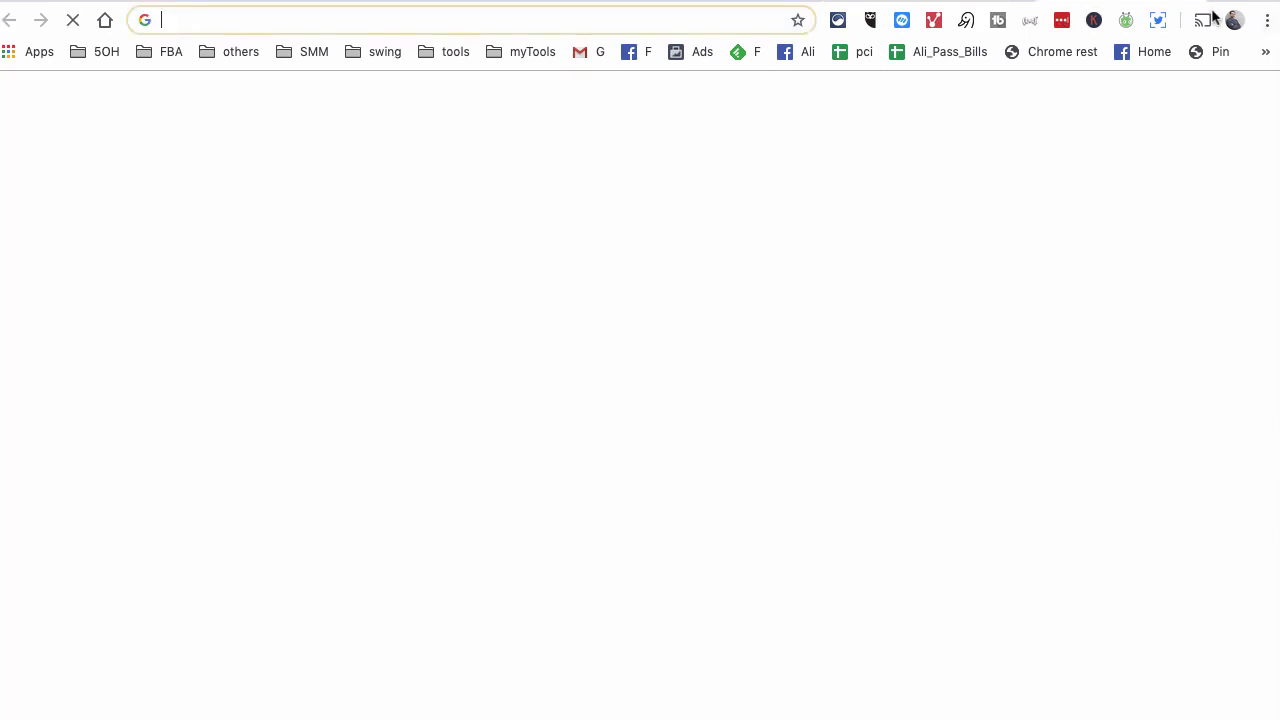
pyautogui.write('iso')
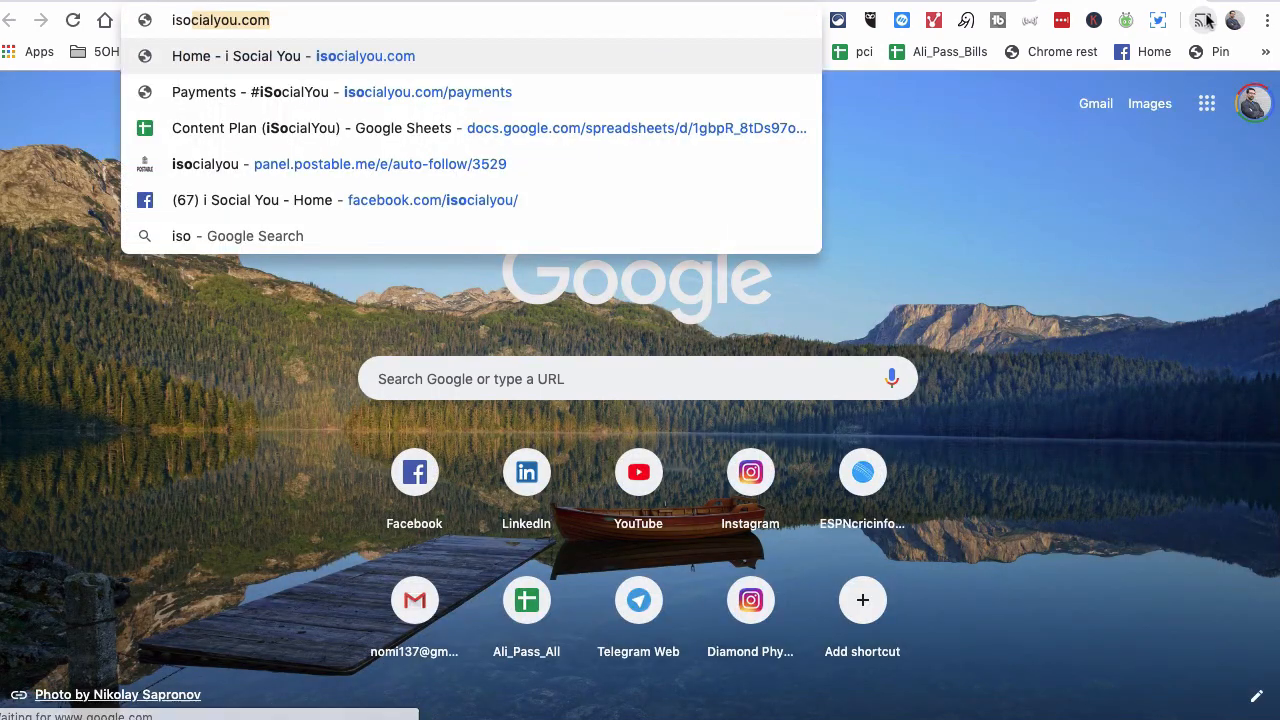
pyautogui.press('Return')
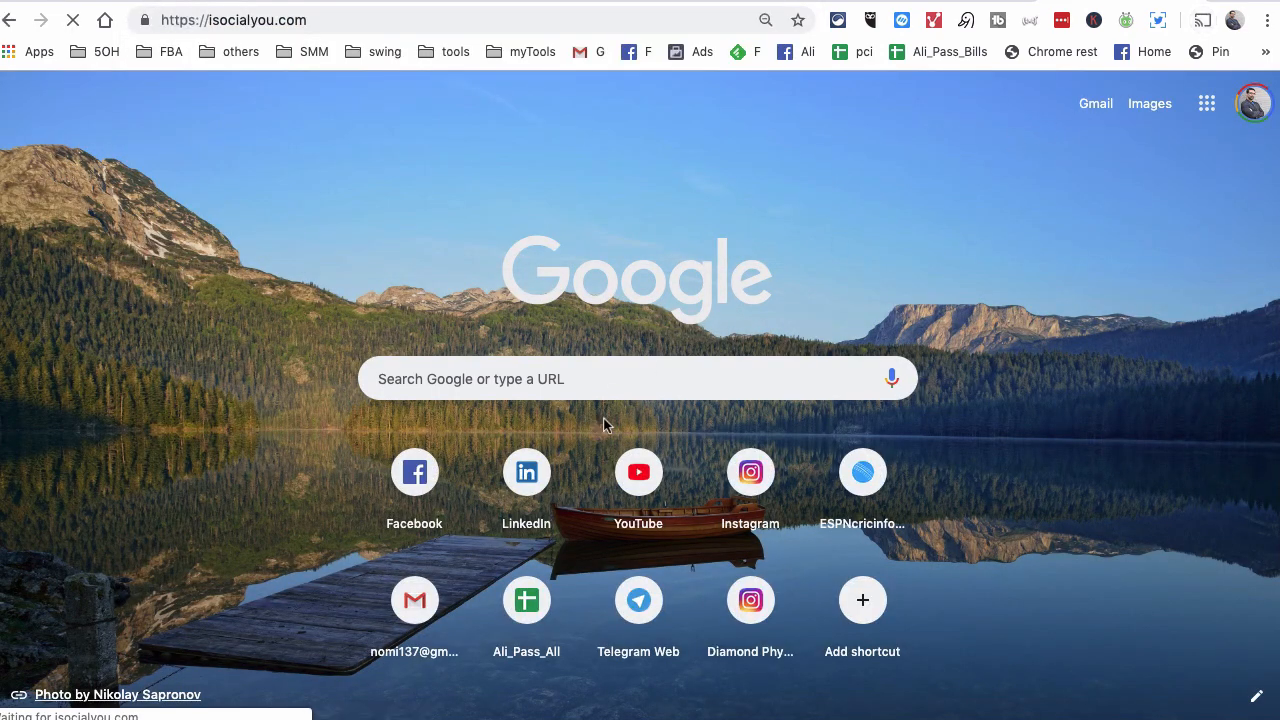
pyautogui.scroll(-4, 621, 424)
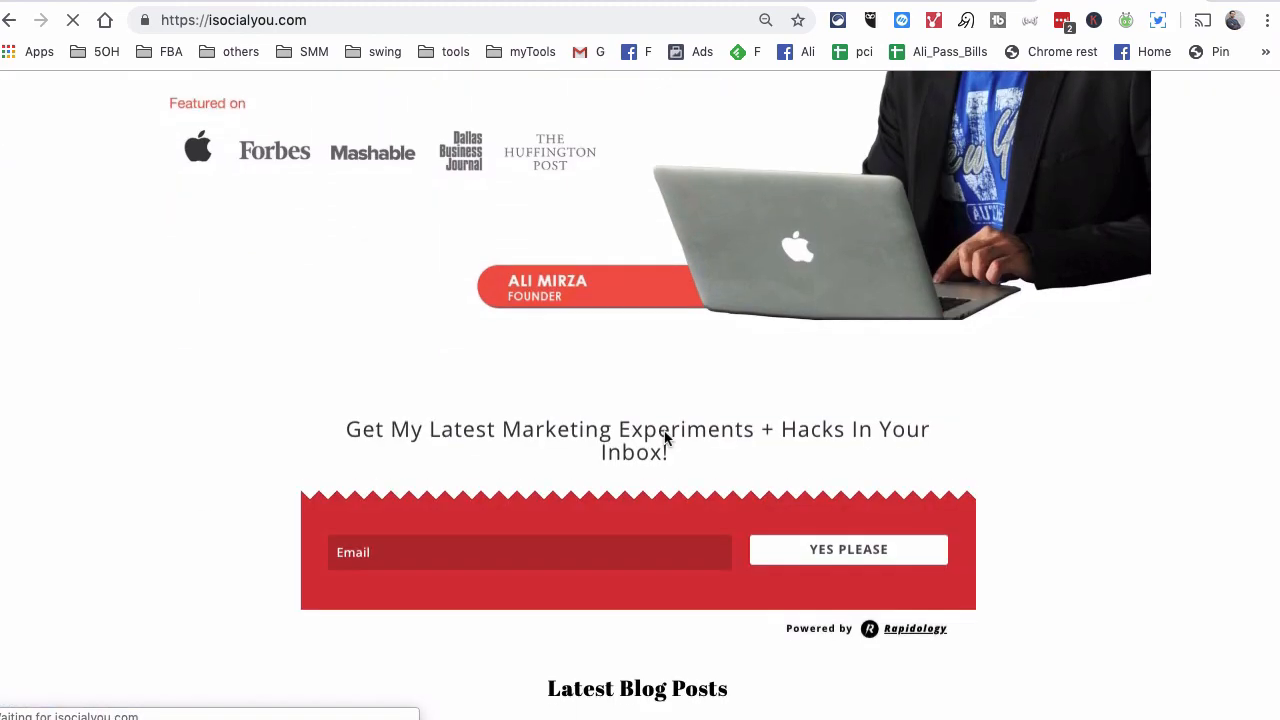
pyautogui.moveTo(385, 425); pyautogui.dragTo(809, 483)
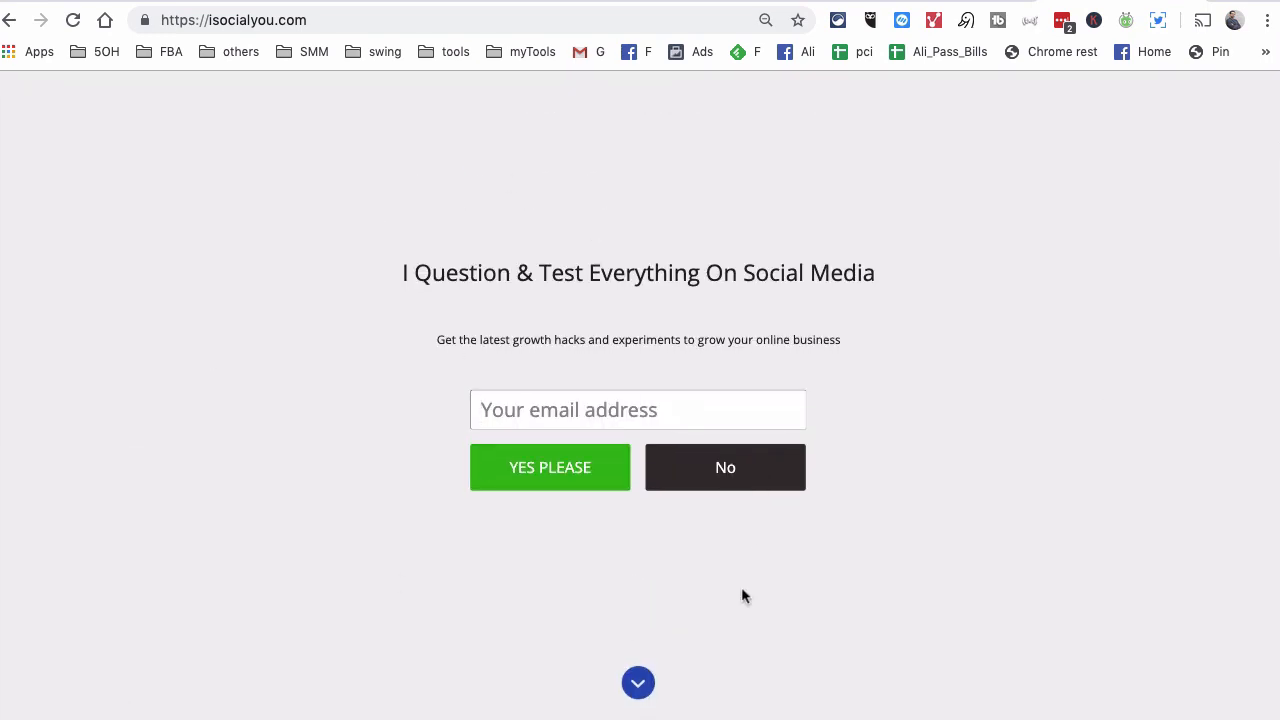
pyautogui.click(648, 685)
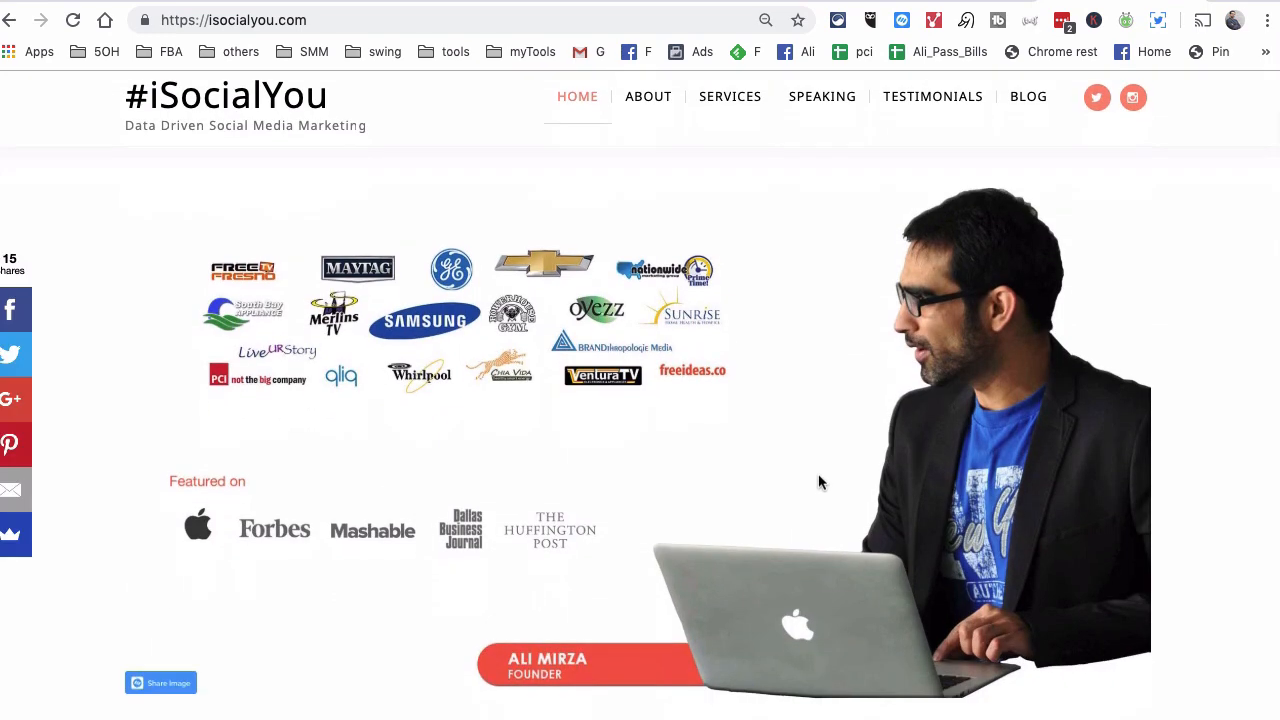
pyautogui.scroll(-6, 818, 483)
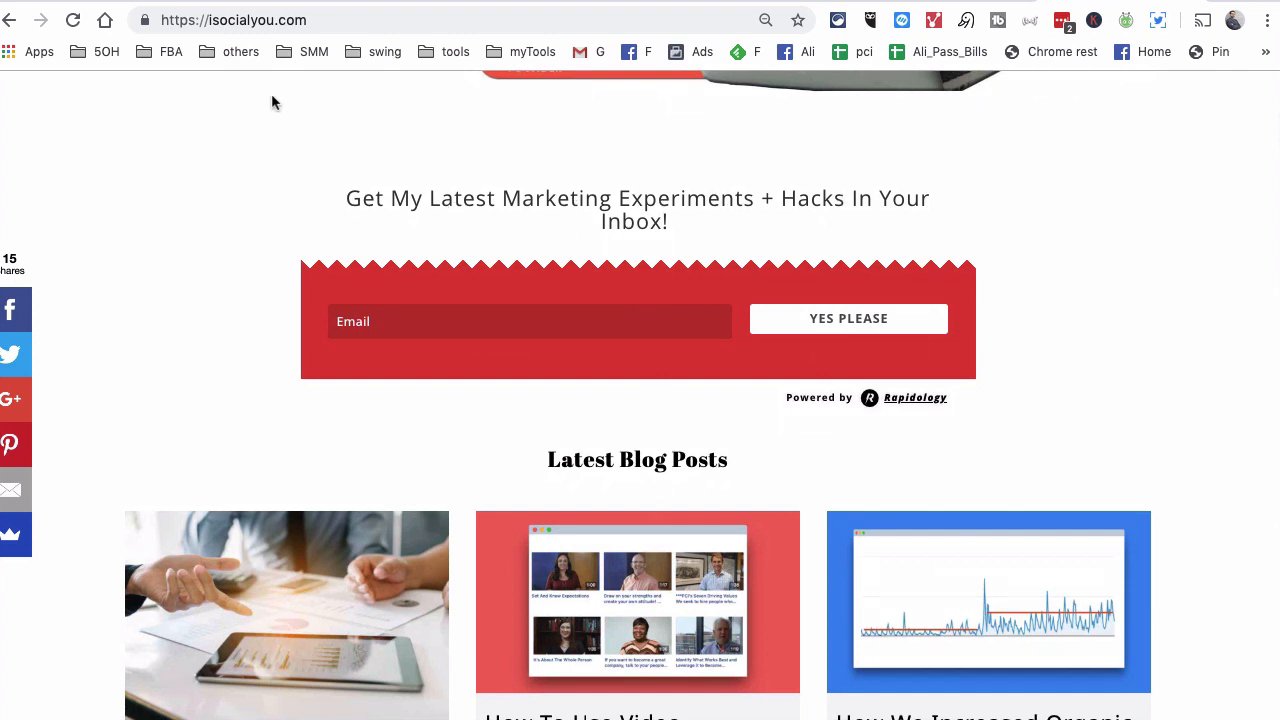
pyautogui.click(306, 20)
pyautogui.hotkey('ctrl', 'c')
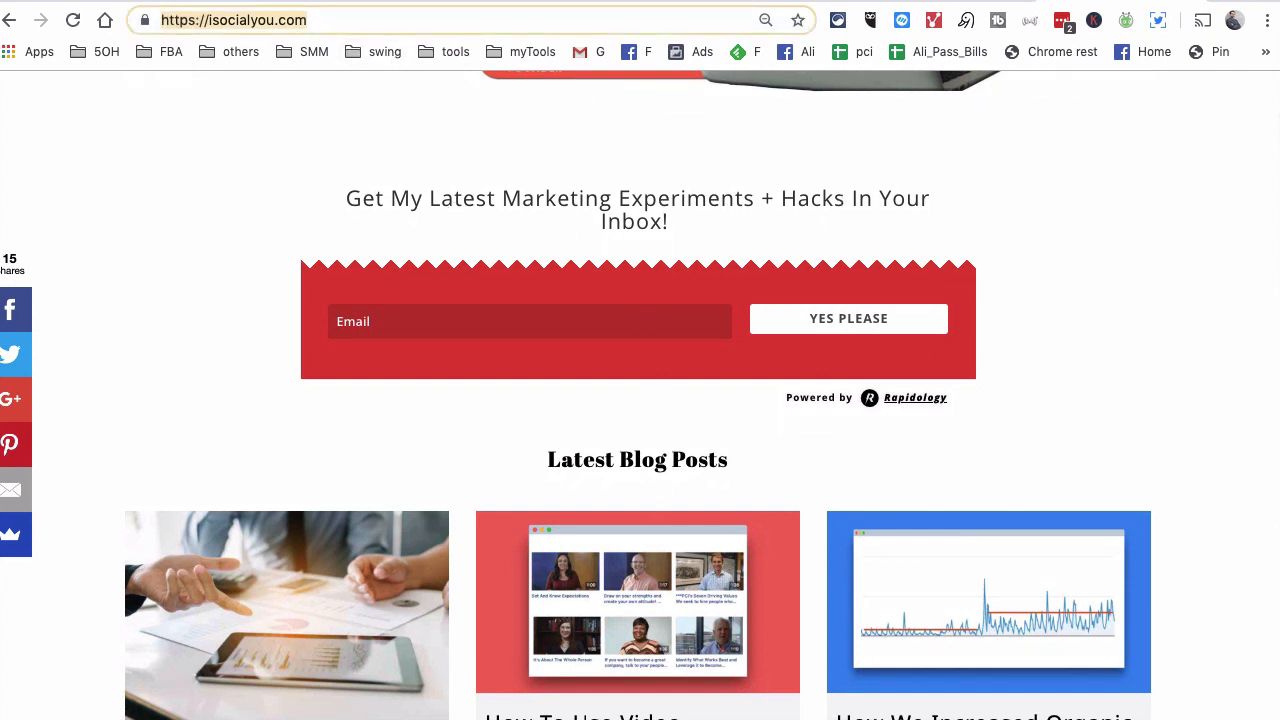
pyautogui.hotkey('ctrl', 'Tab')
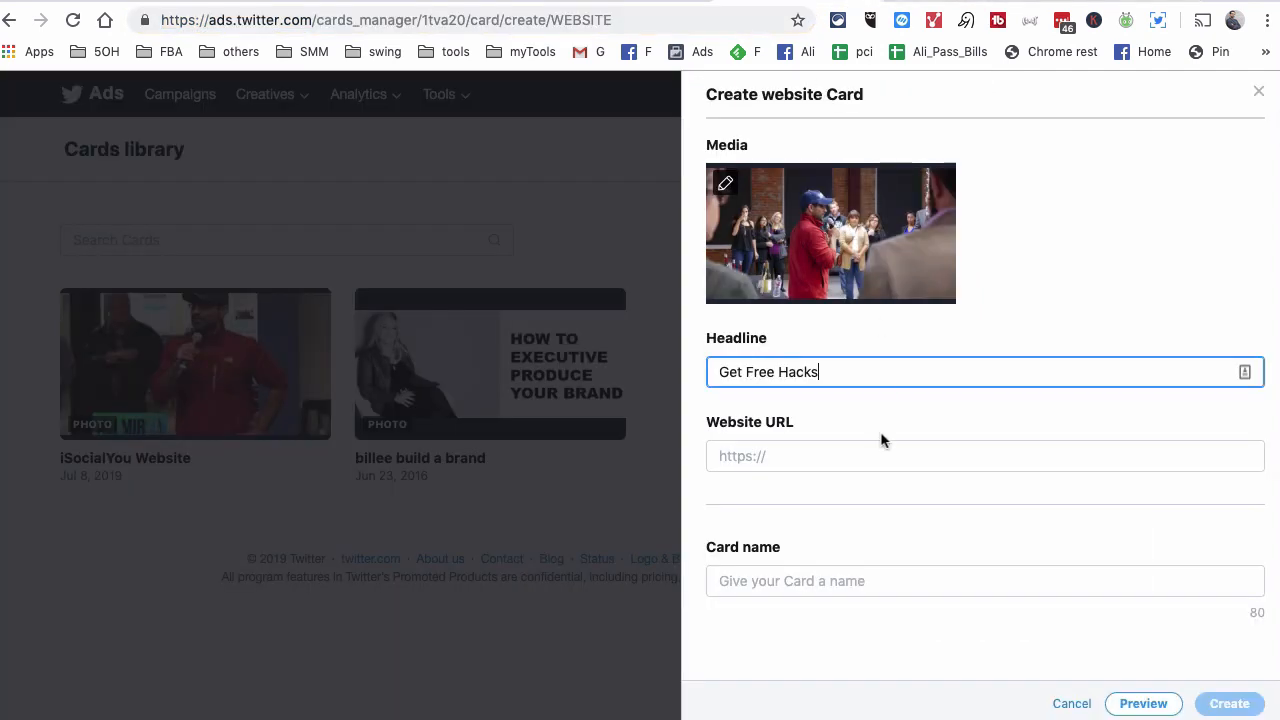
pyautogui.click(853, 457)
pyautogui.hotkey('ctrl', 'v')
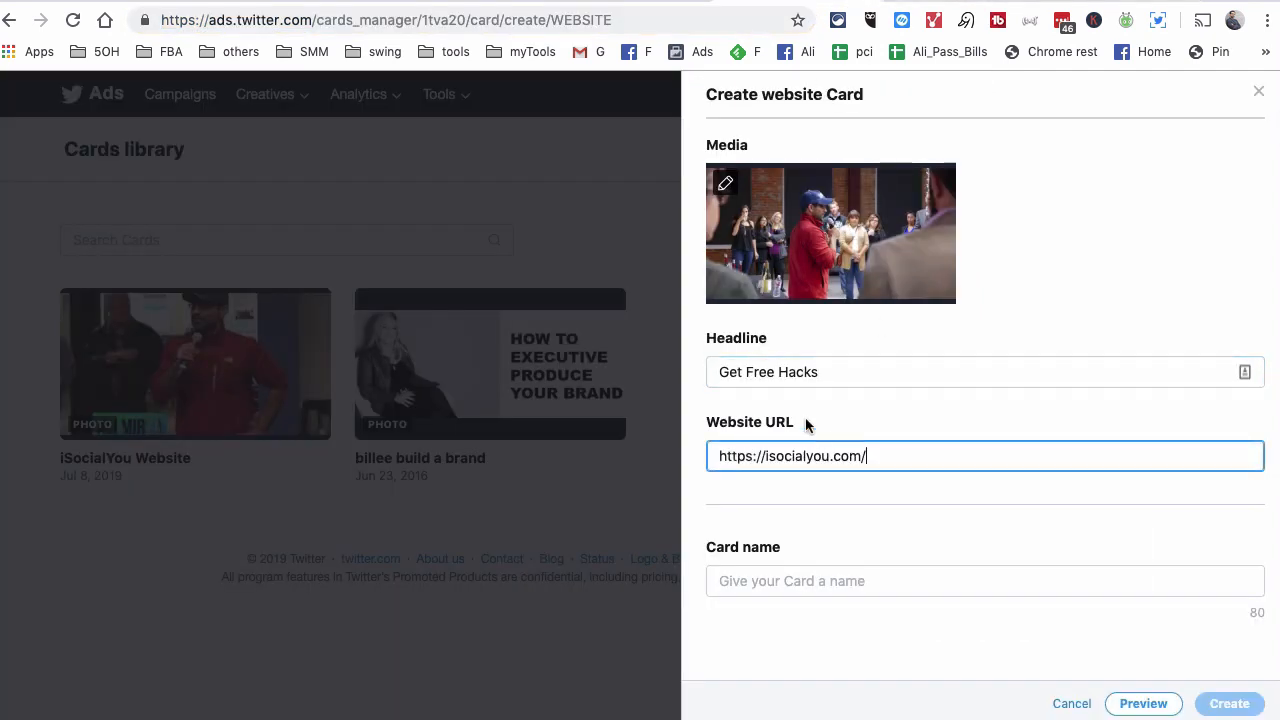
# Step: Insert the word "Marketing" before "Hacks" so the card's headline reads "Get Free Marketing Hacks"
pyautogui.click(781, 372)
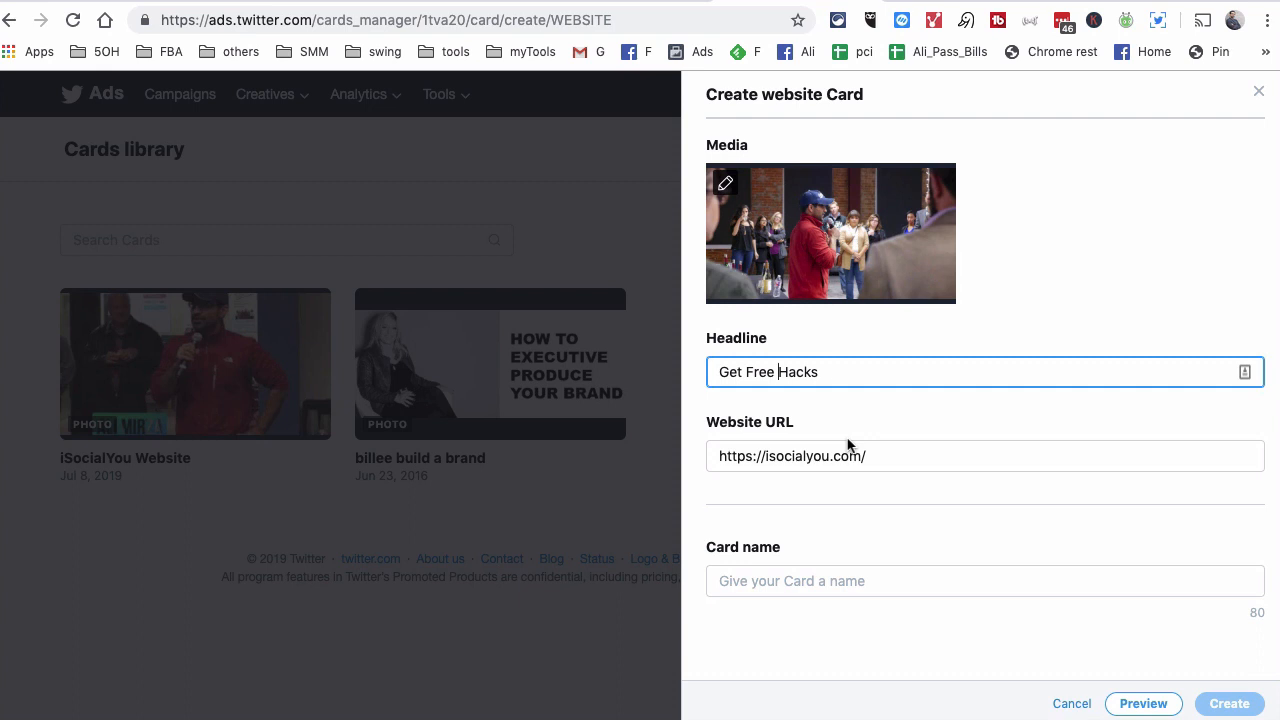
pyautogui.write('Marketing')
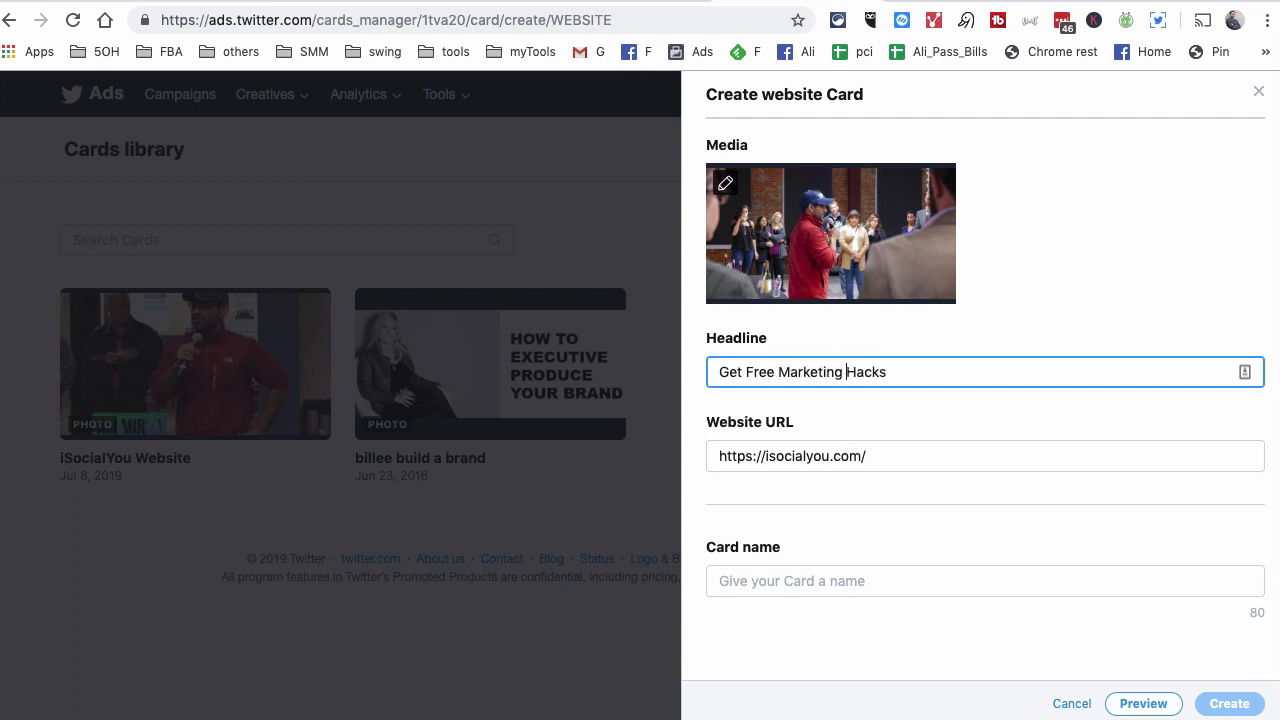
pyautogui.press('Tab')
# Step: Name the card "website card test" and create it, submitting again if the first attempt is rejected
pyautogui.press('Tab')
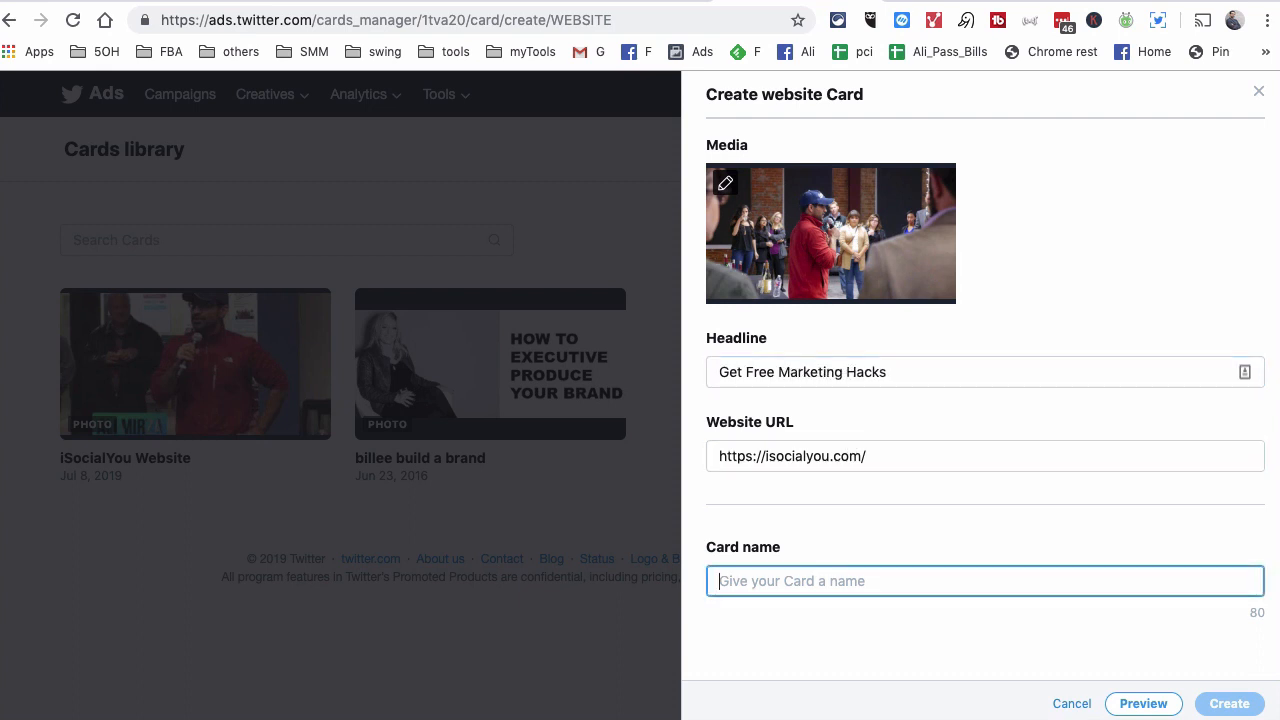
pyautogui.write('web')
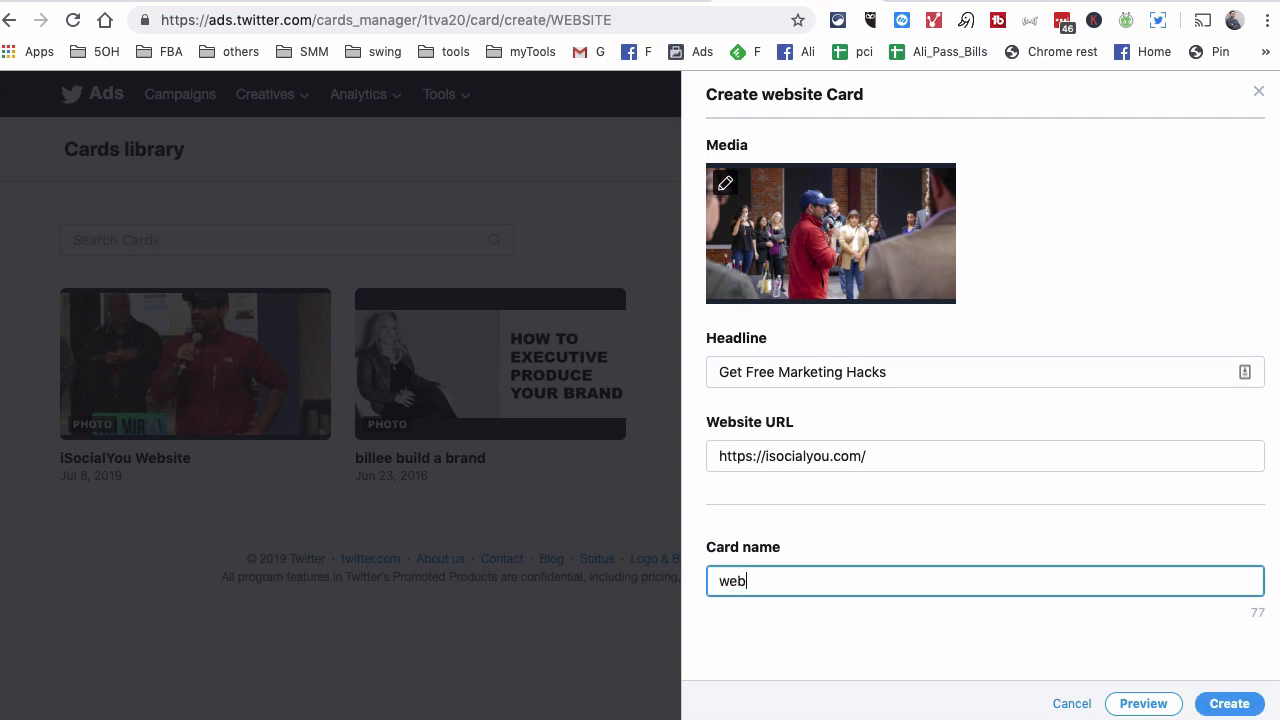
pyautogui.write('site card tes')
pyautogui.write('test')
pyautogui.click(1235, 703)
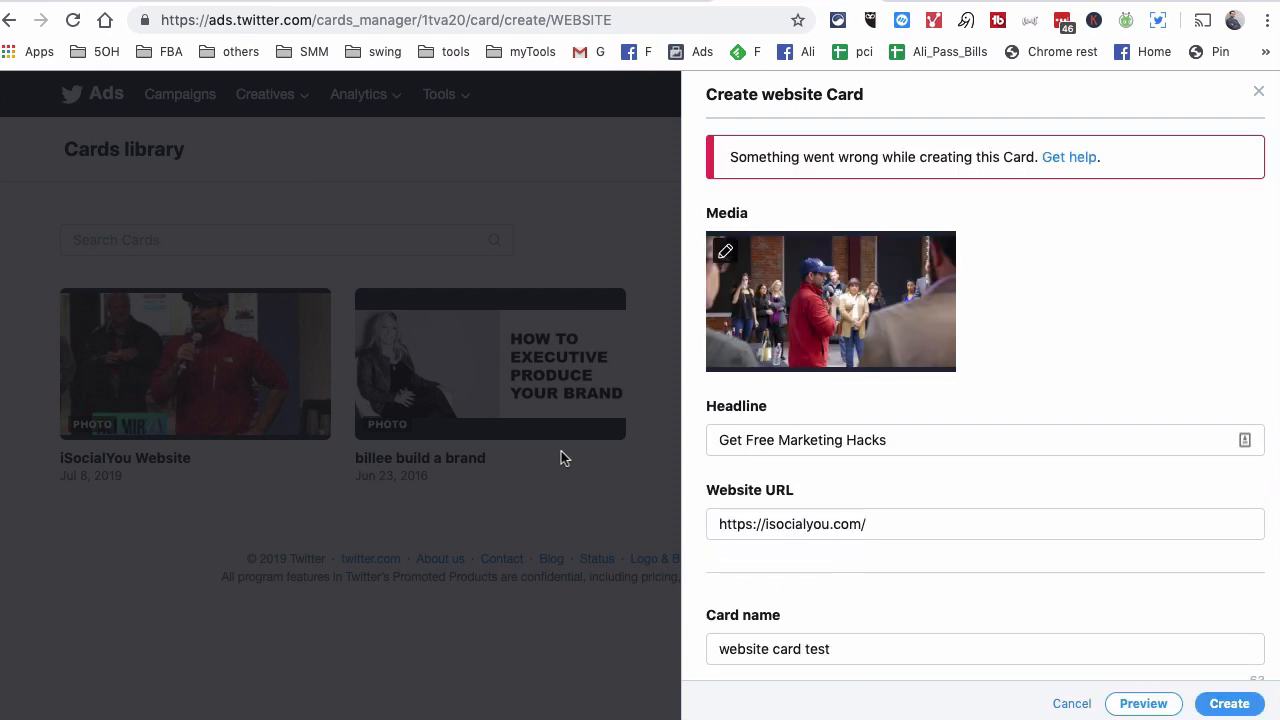
pyautogui.click(1229, 703)
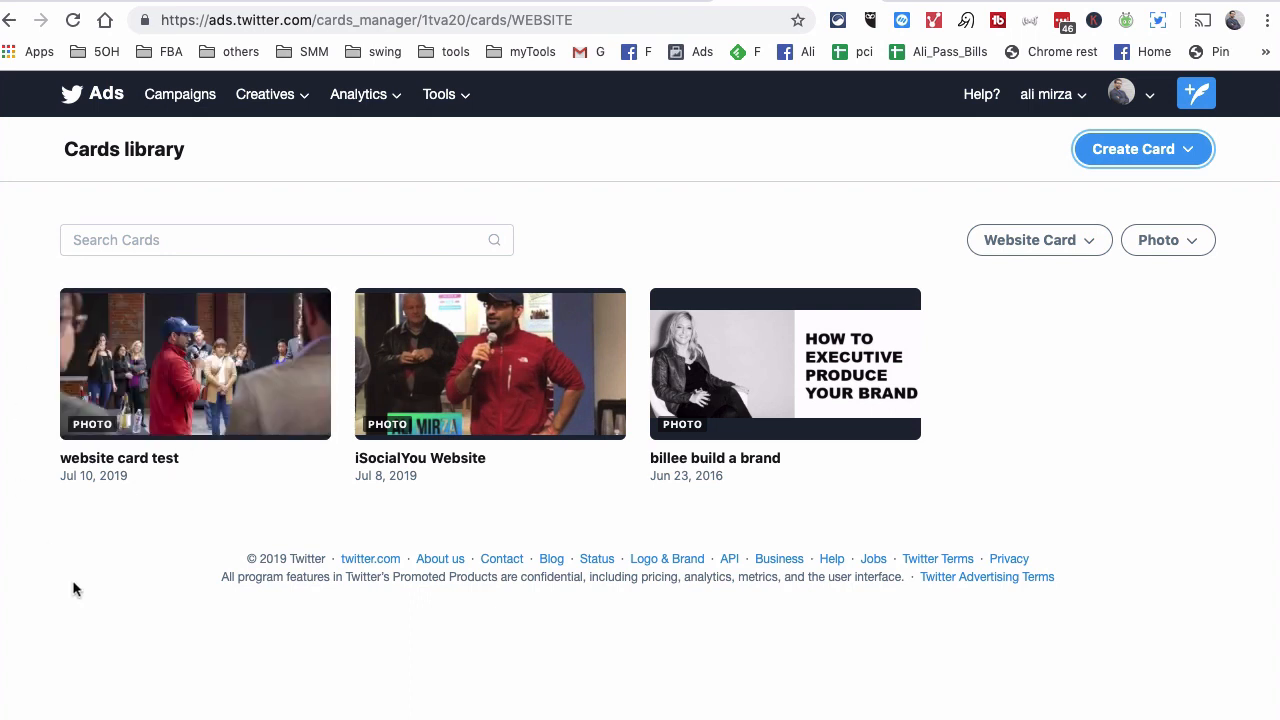
# Step: Preview the "website card test" card from the Cards library and close the preview
pyautogui.moveTo(233, 396)
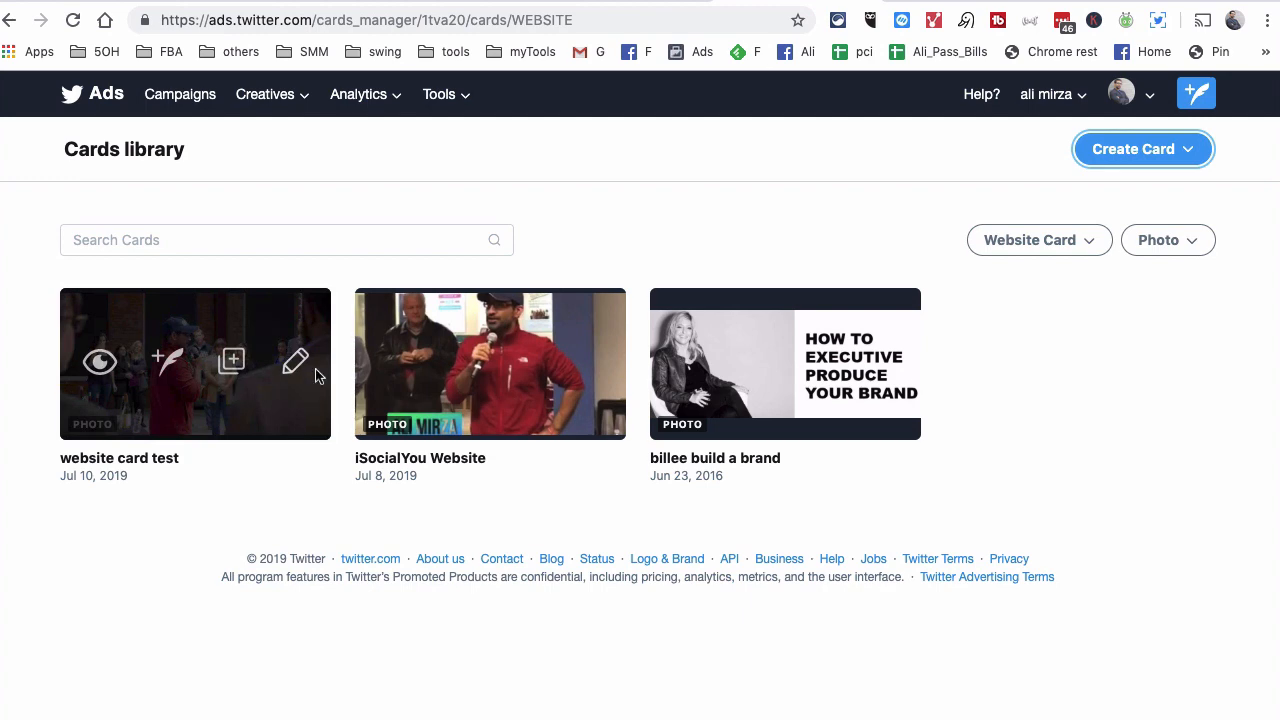
pyautogui.click(108, 365)
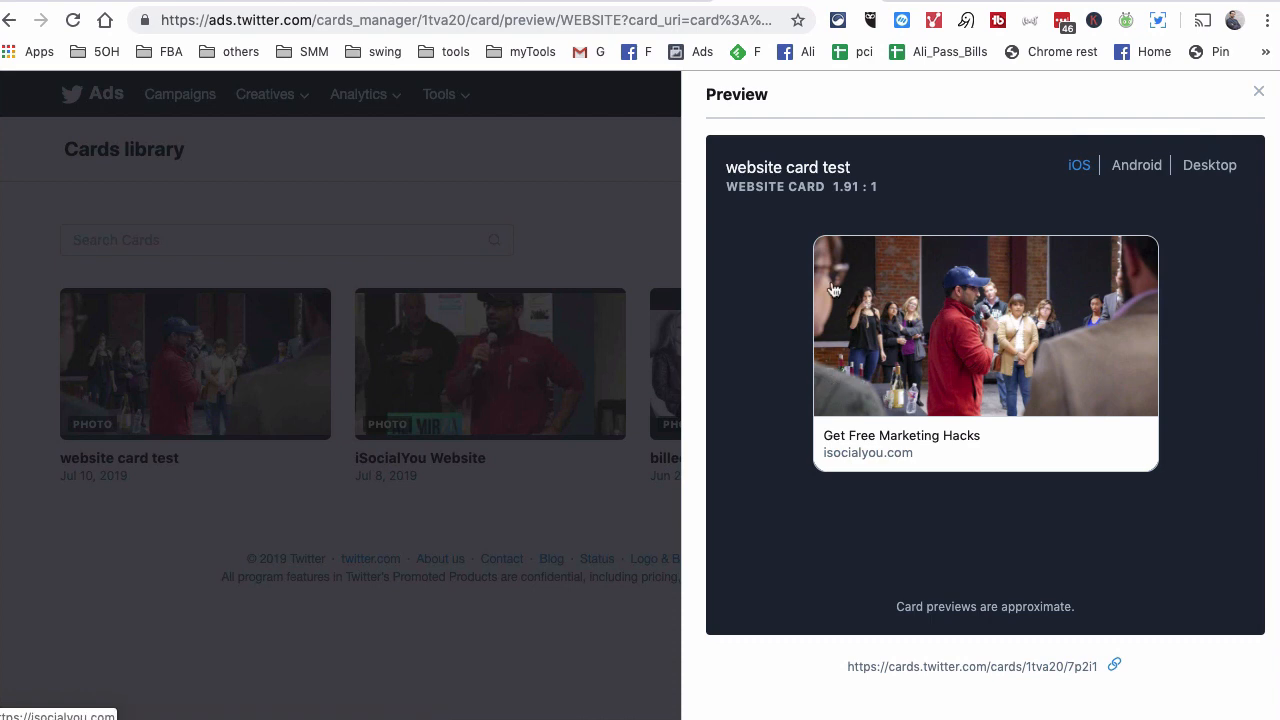
pyautogui.click(480, 524)
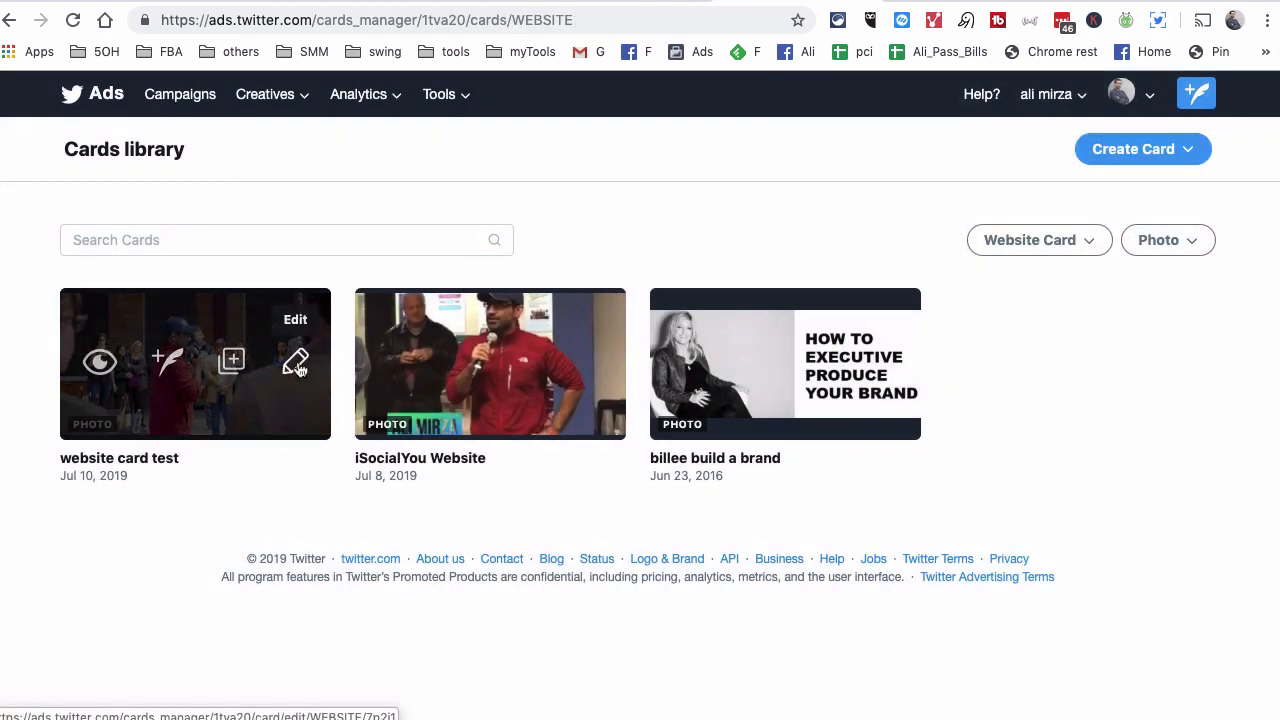
# Step: Start composing a Tweet with the "website card test" card attached and review the composer's options
pyautogui.click(172, 362)
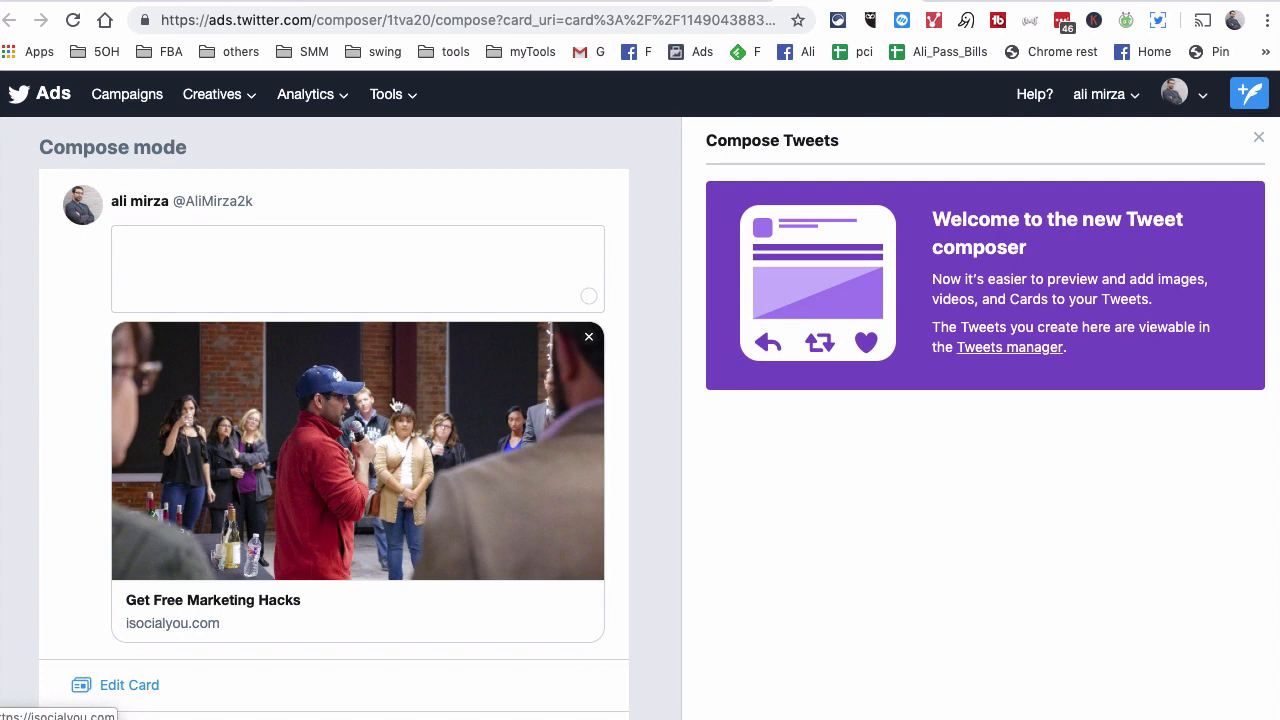
pyautogui.scroll(-2, 377, 509)
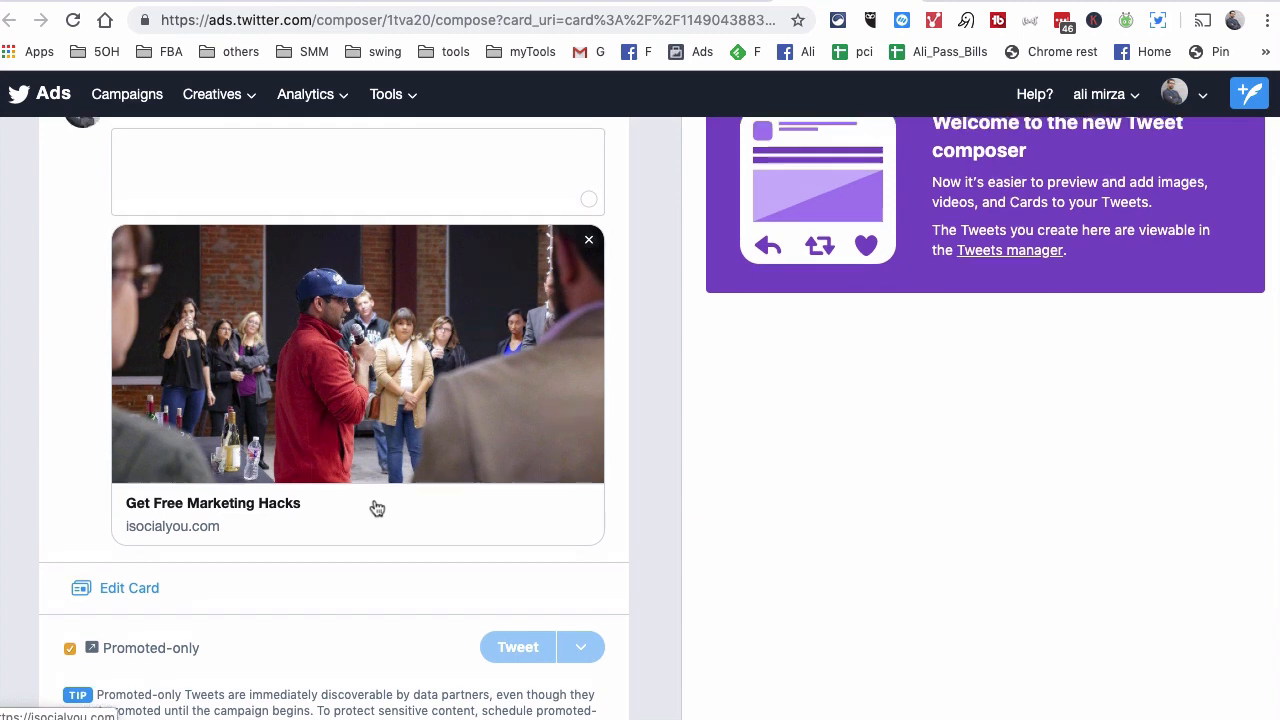
pyautogui.scroll(2, 371, 506)
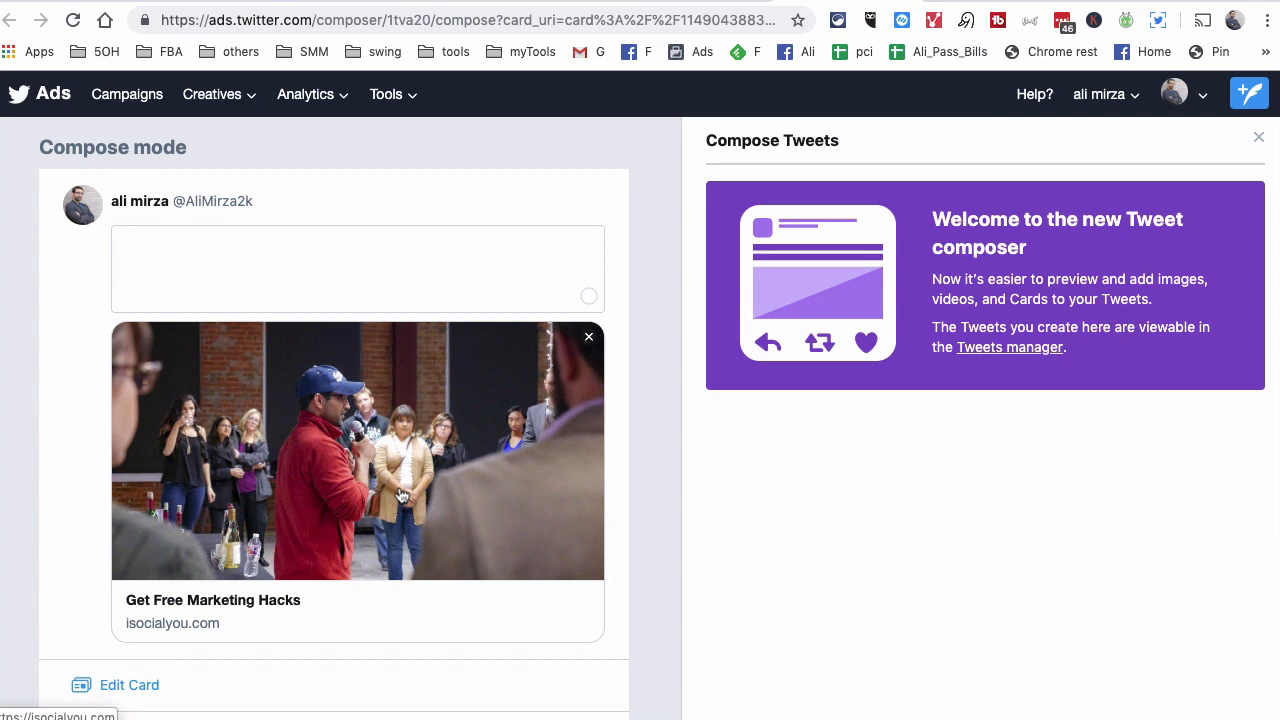
# Step: Copy the heading "Get My Latest Marketing Experiments + Hacks In Your Inbox!" from isocialyou.com into the Tweet text
pyautogui.click(400, 495)
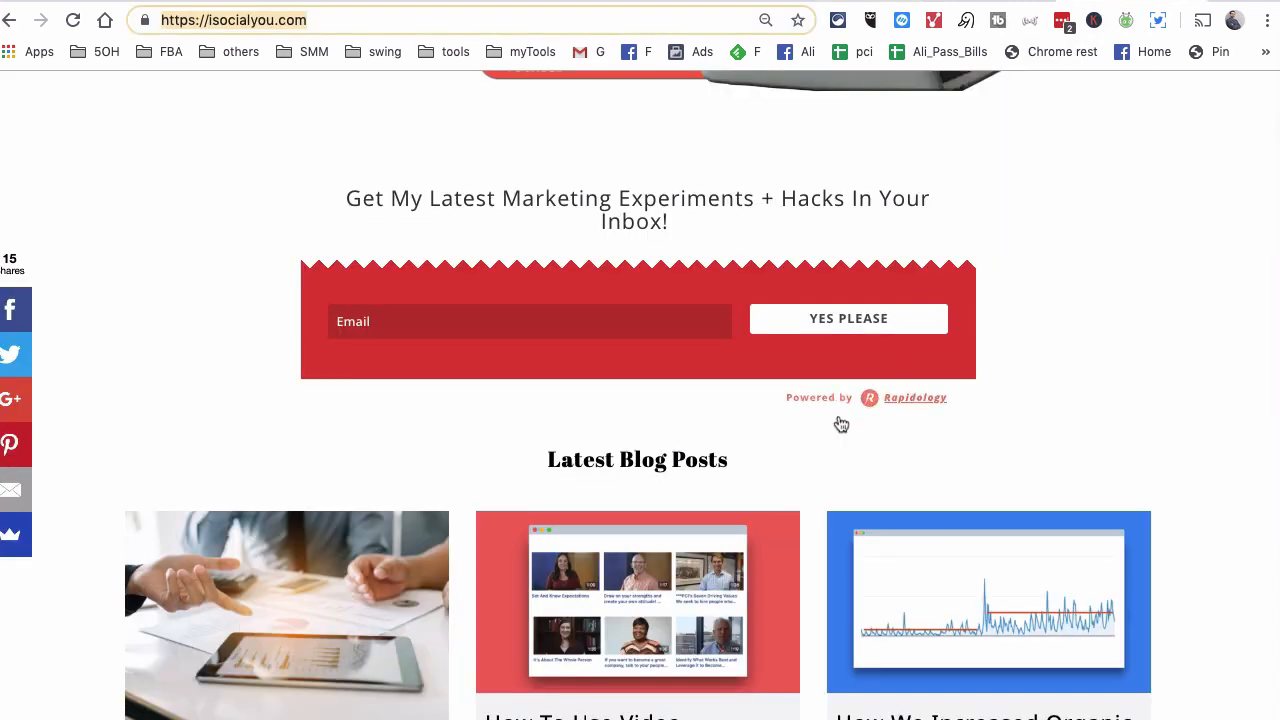
pyautogui.tripleClick(685, 197)
pyautogui.hotkey('ctrl', 'c')
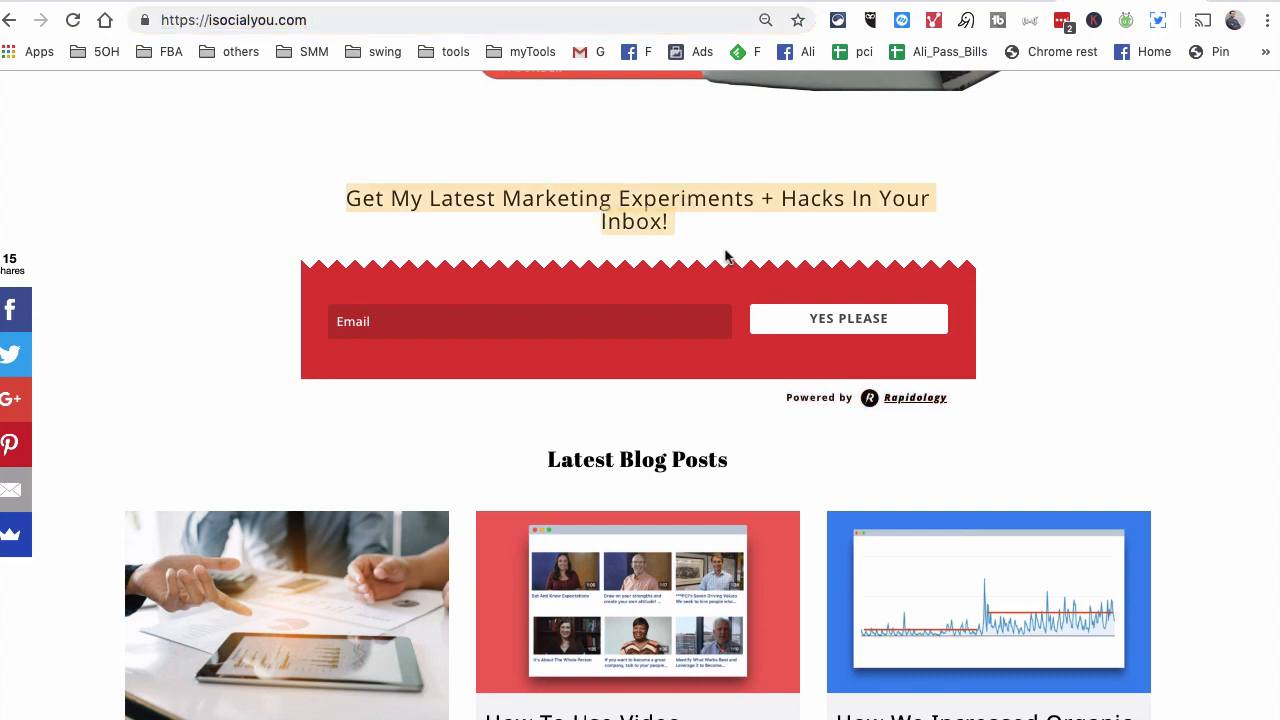
pyautogui.click(574, 6)
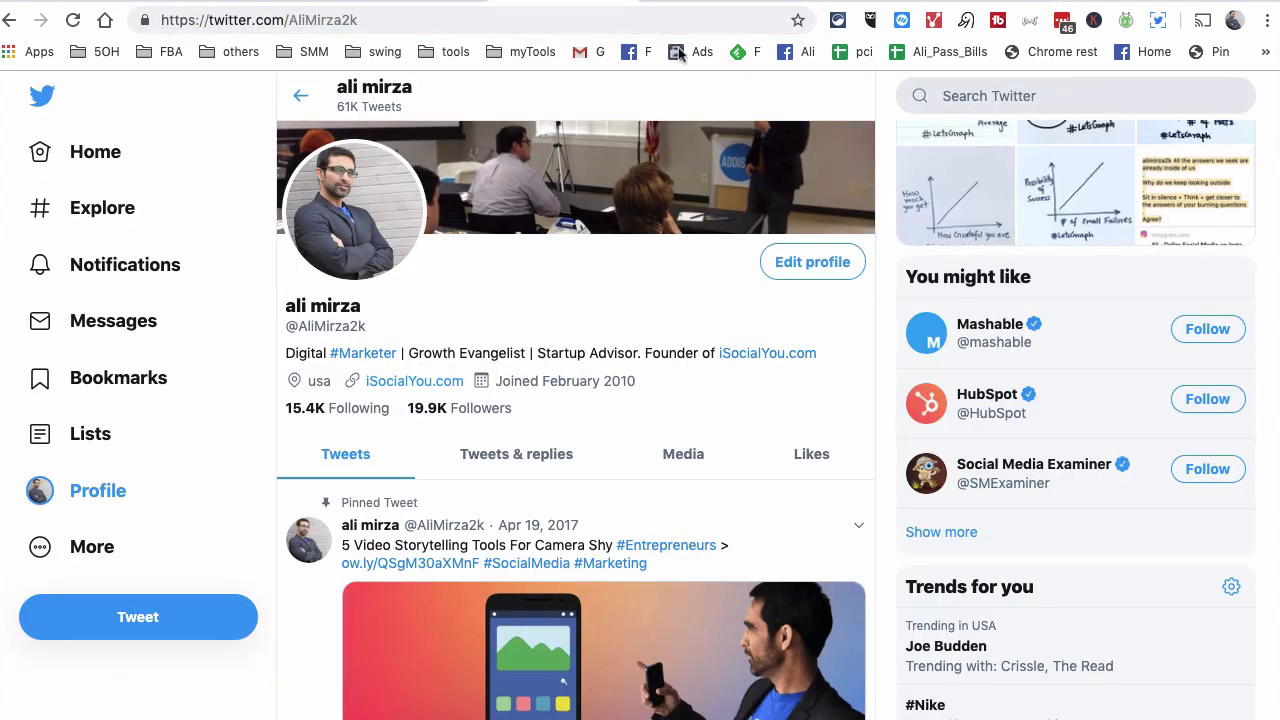
pyautogui.click(707, 4)
pyautogui.click(815, 3)
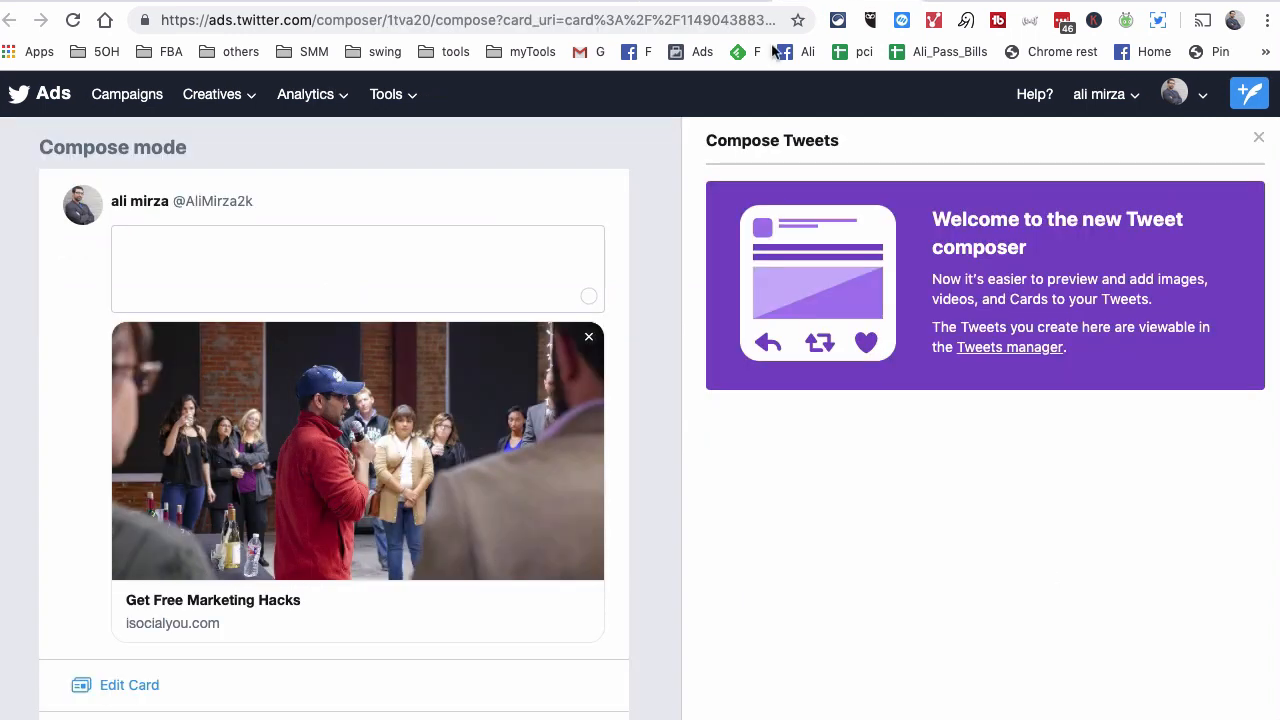
pyautogui.click(405, 263)
pyautogui.hotkey('ctrl', 'v')
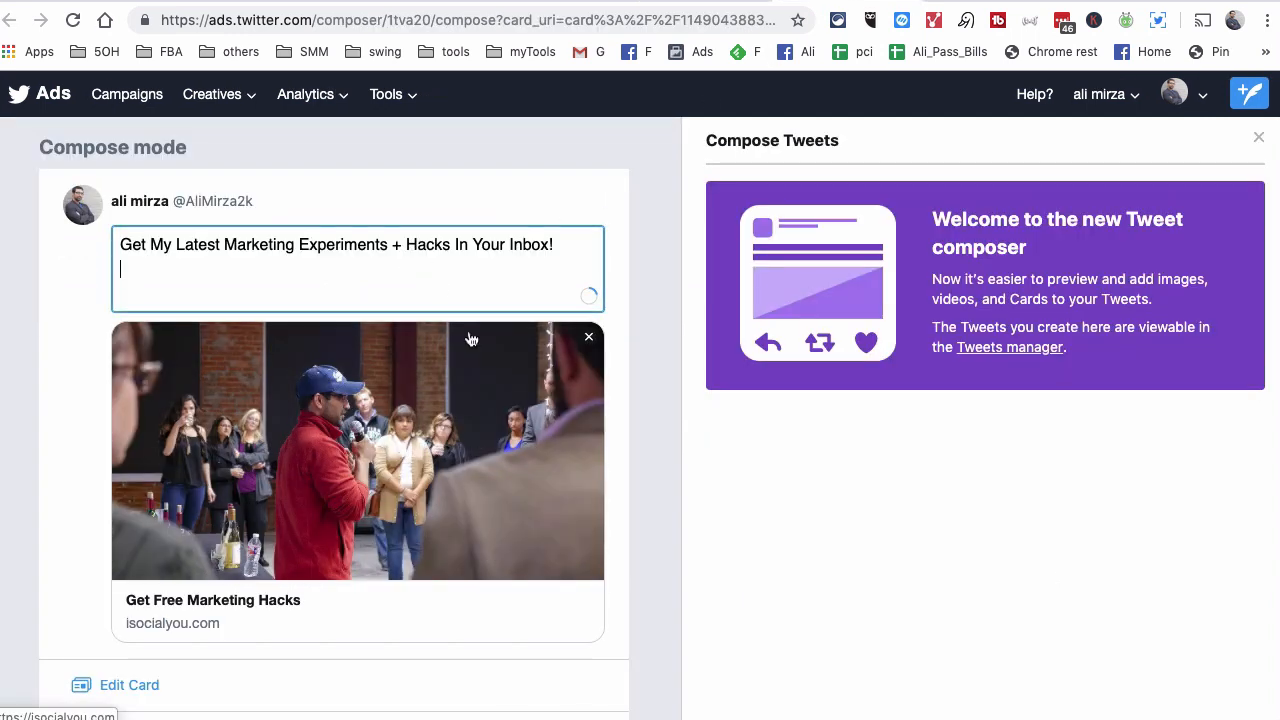
# Step: Add the hashtags #SMM #SocialMedia #Dallas on a new line below the heading in the Tweet text
pyautogui.press('Return')
pyautogui.write('#SMM #SocialM')
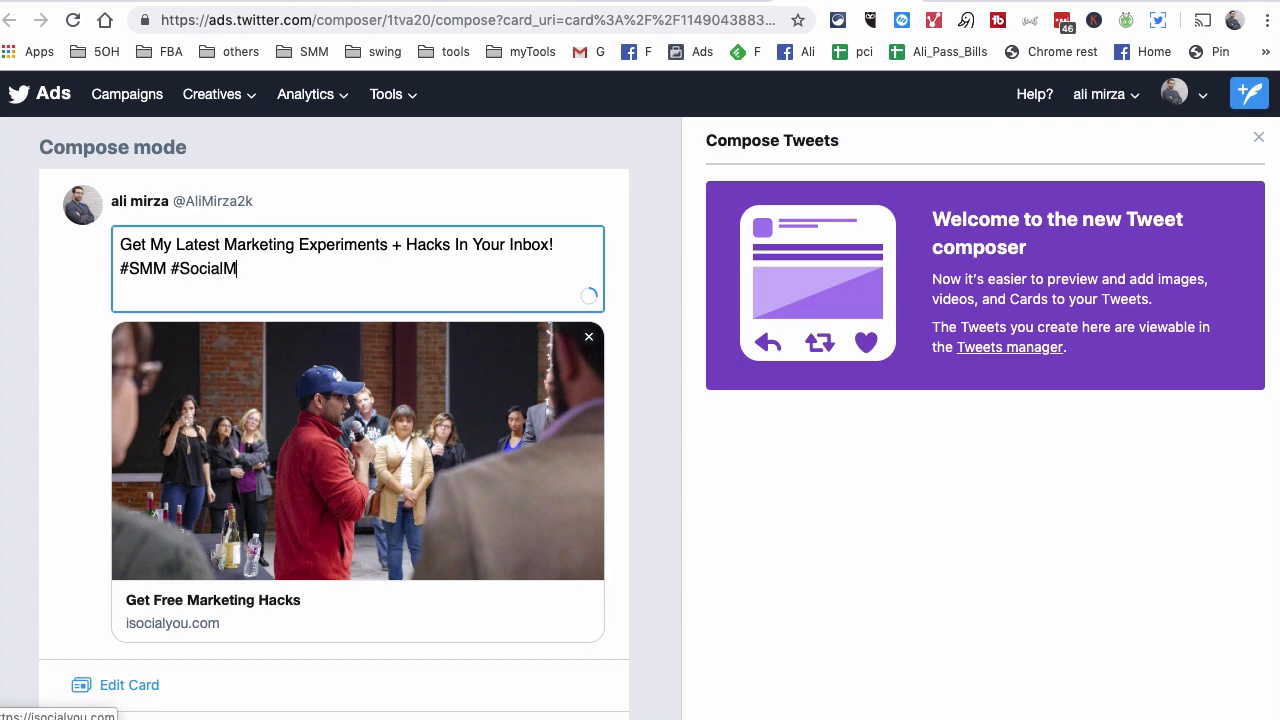
pyautogui.write('edia #Dallas')
# Step: Turn off the Promoted-only option for the Tweet
pyautogui.scroll(-5, 339, 442)
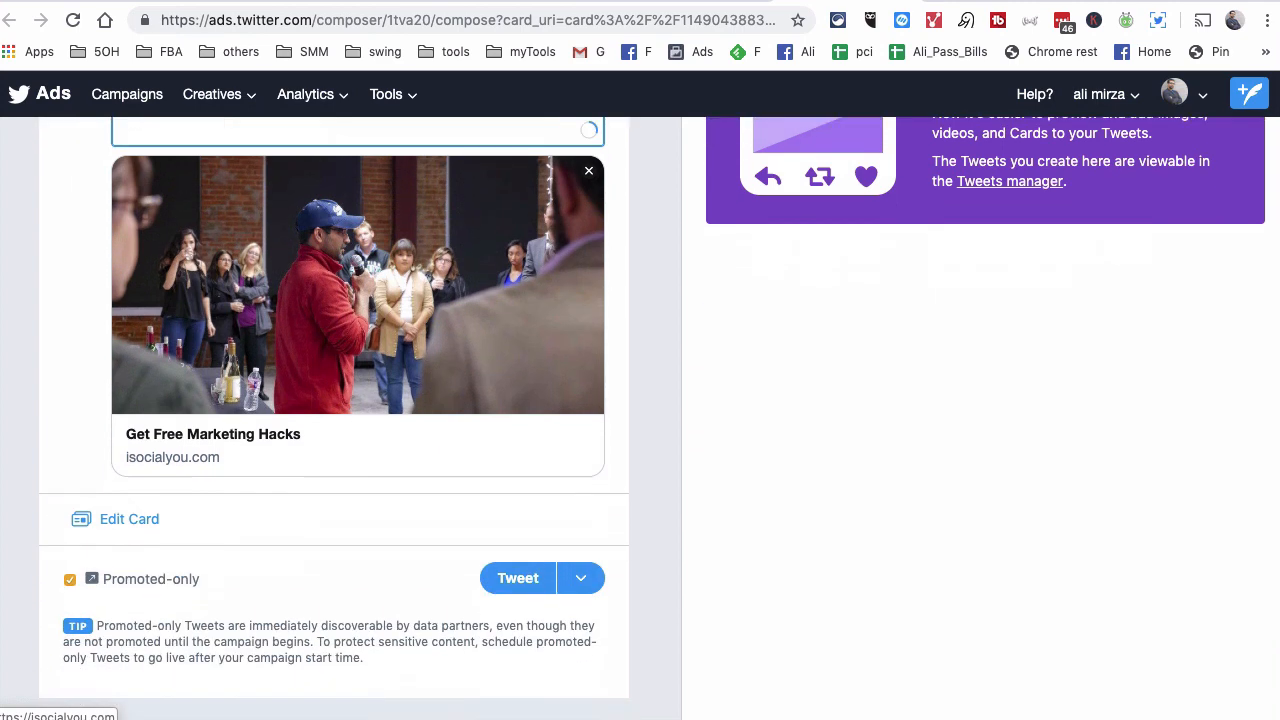
pyautogui.click(71, 480)
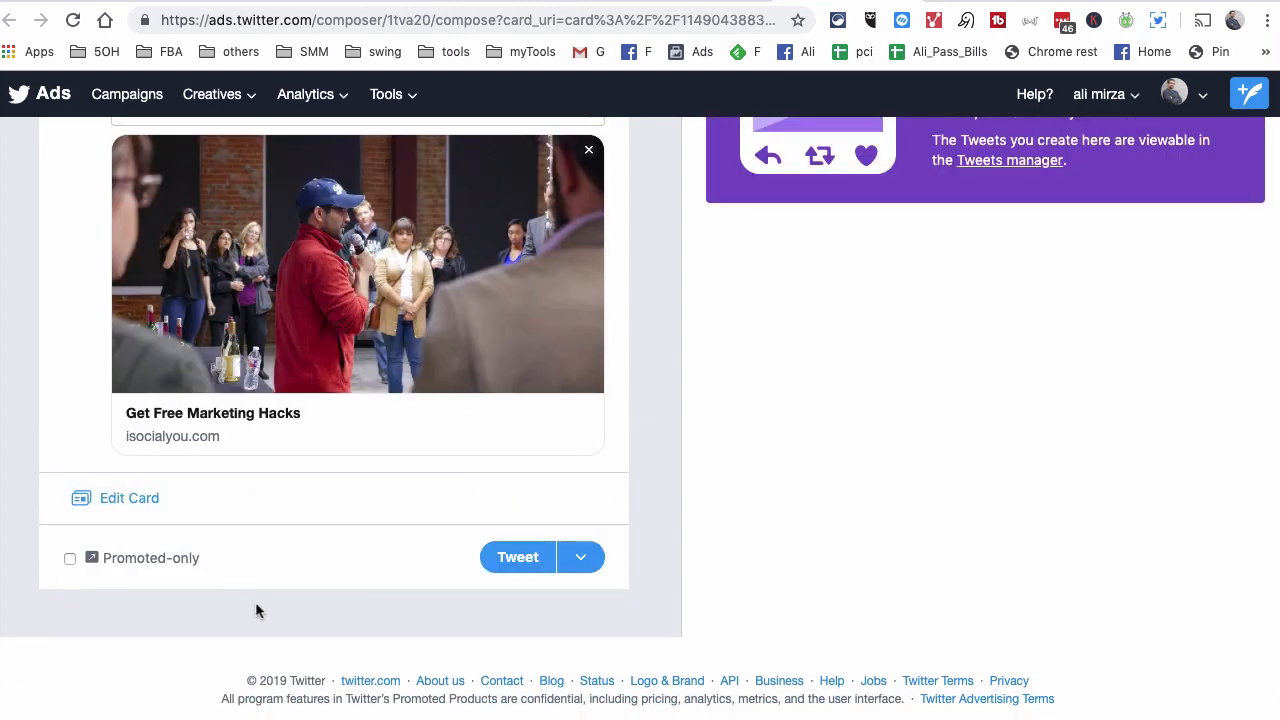
pyautogui.scroll(4, 283, 611)
pyautogui.scroll(-3, 285, 615)
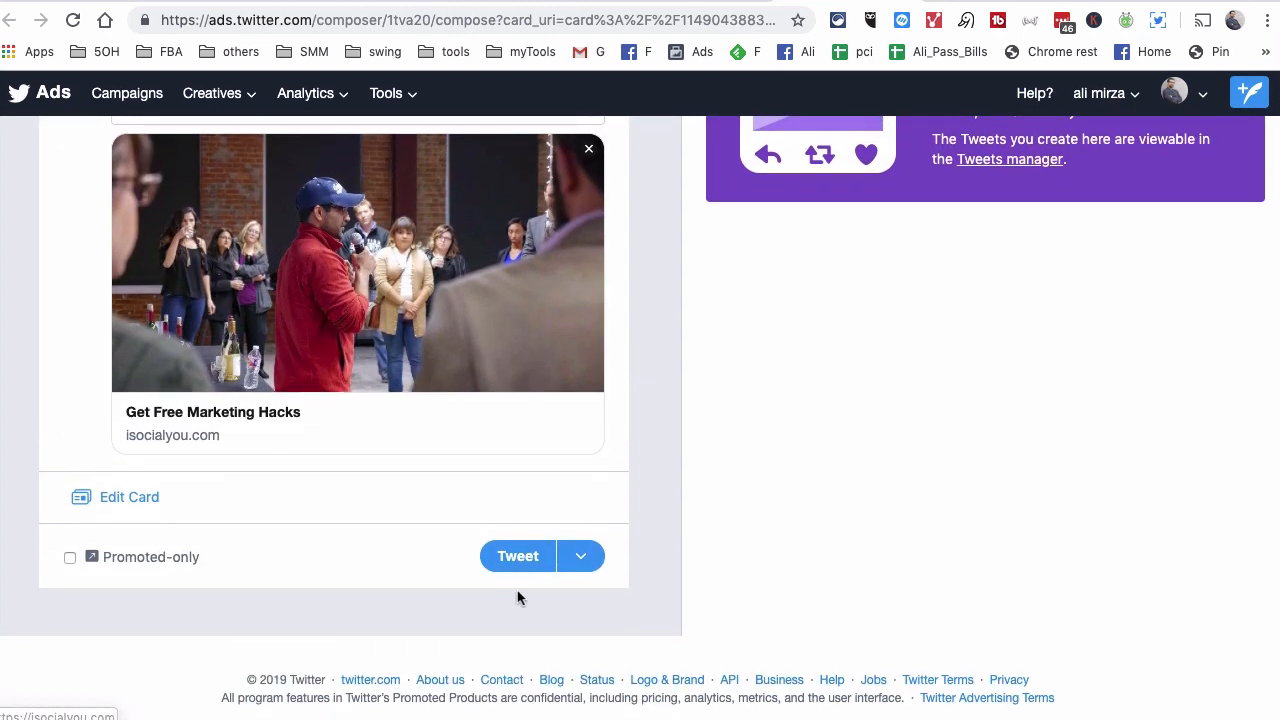
# Step: Review the alternatives for scheduling or saving the Tweet as a draft, and send it immediately
pyautogui.click(583, 557)
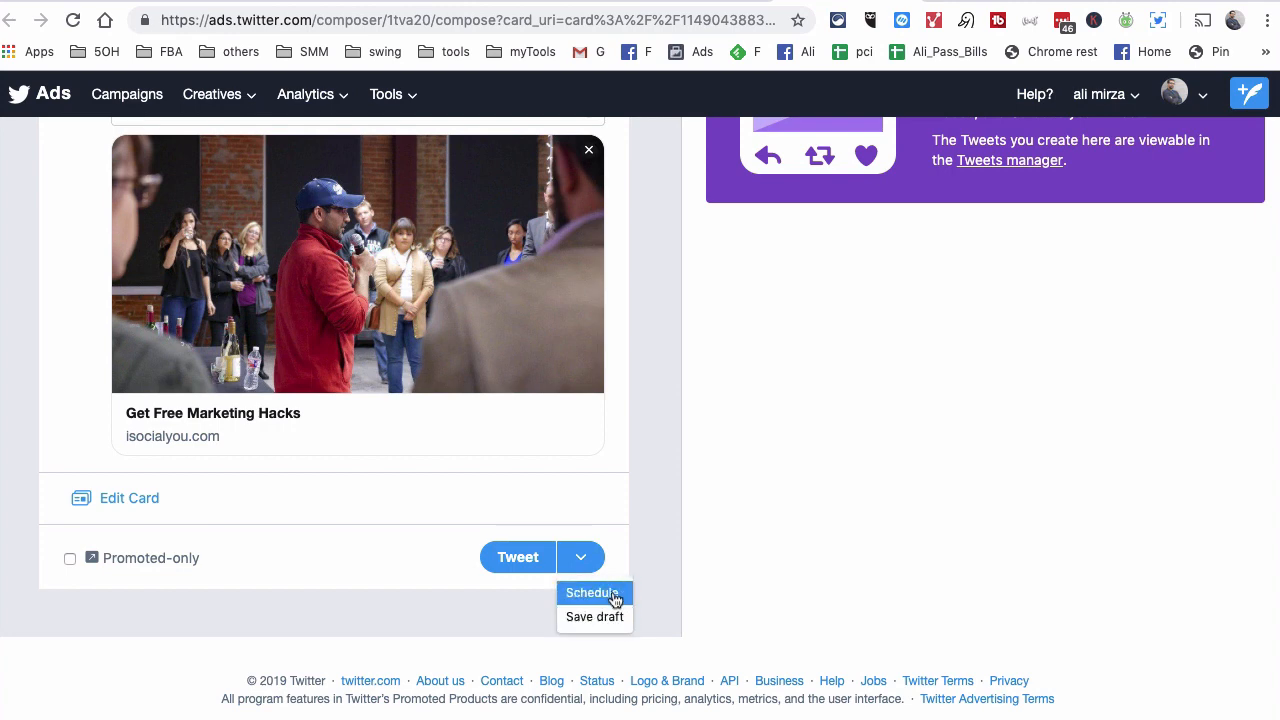
pyautogui.click(509, 617)
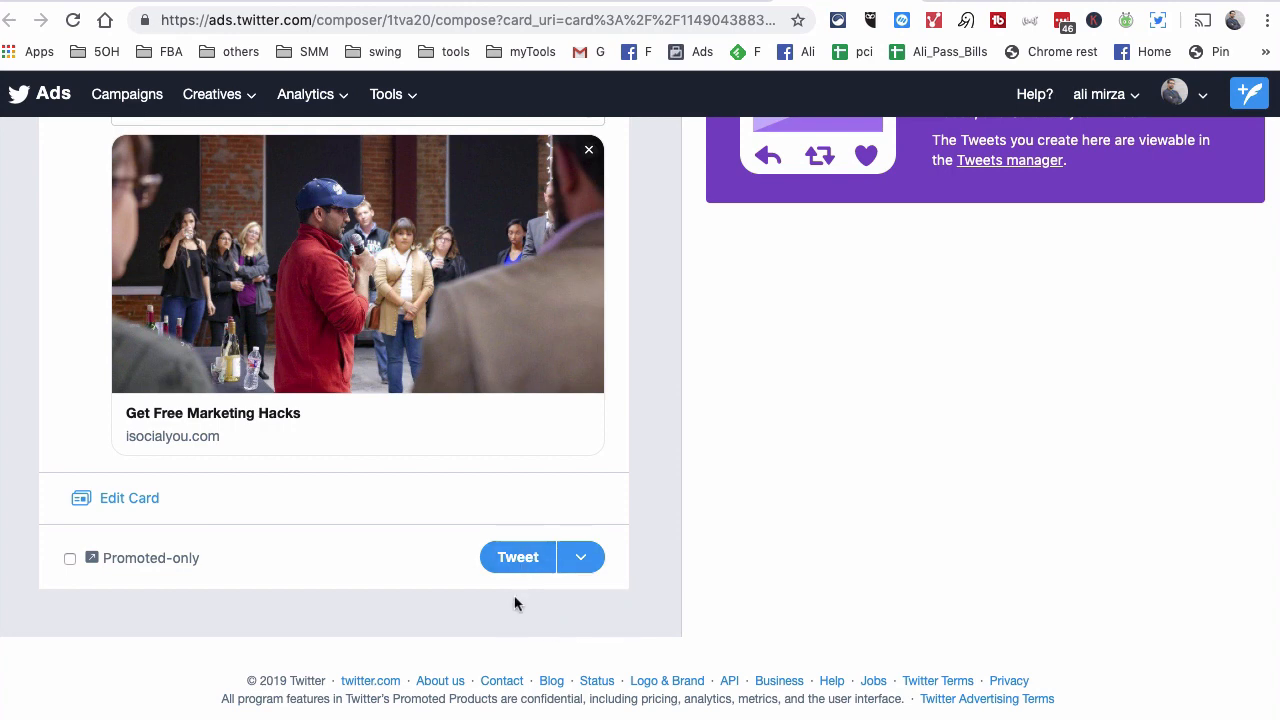
pyautogui.click(518, 558)
pyautogui.scroll(2, 661, 576)
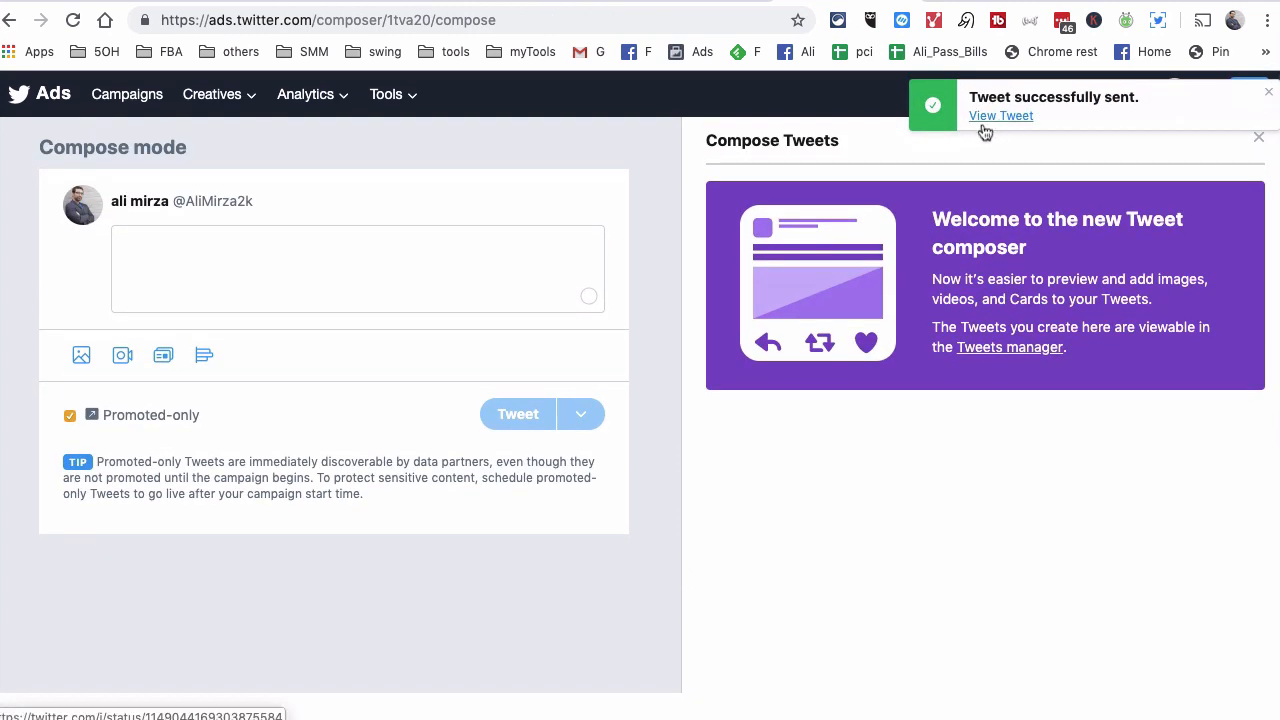
# Step: View the published Tweet with its website card, and look through the author's profile page
pyautogui.click(885, 1)
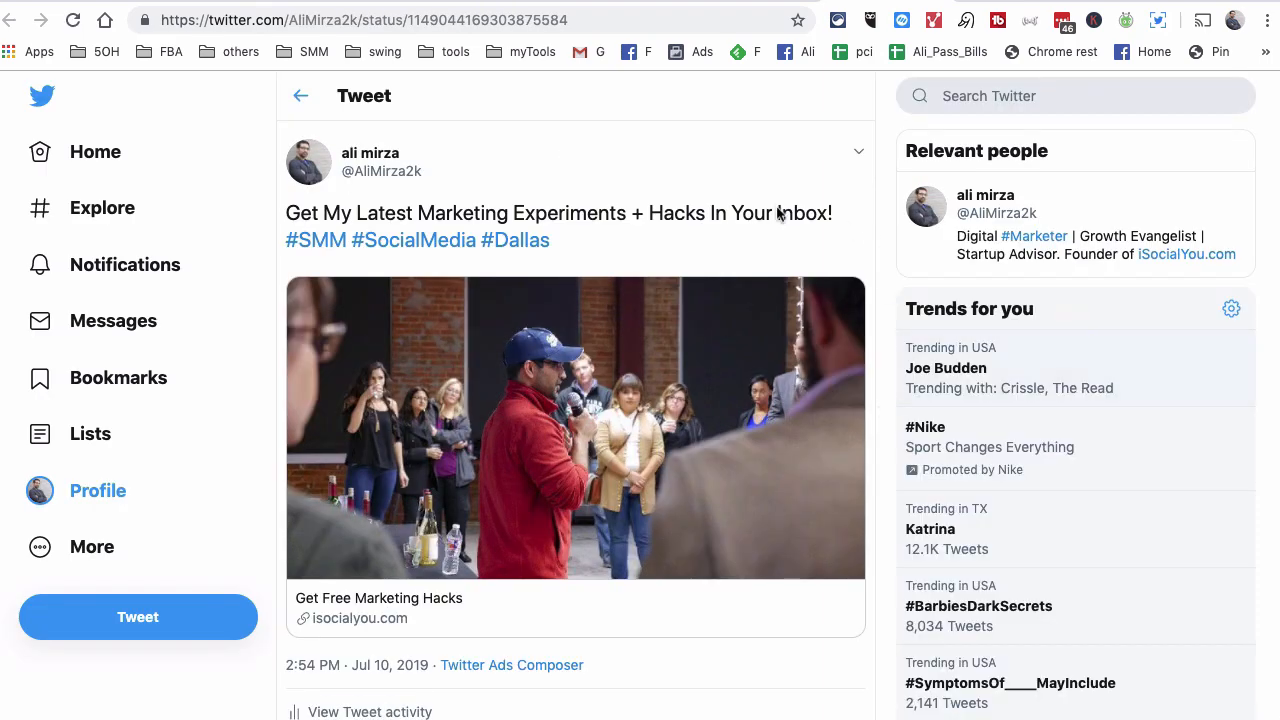
pyautogui.scroll(-3, 701, 461)
pyautogui.scroll(3, 701, 461)
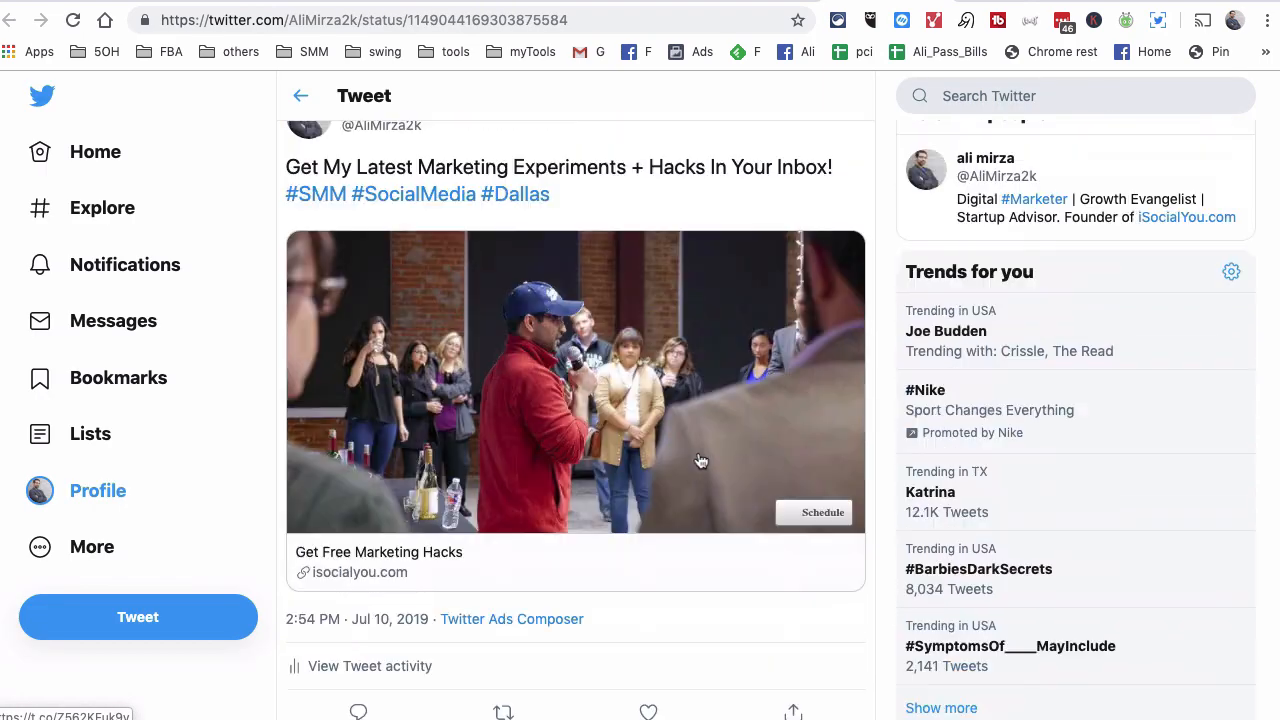
pyautogui.click(375, 166)
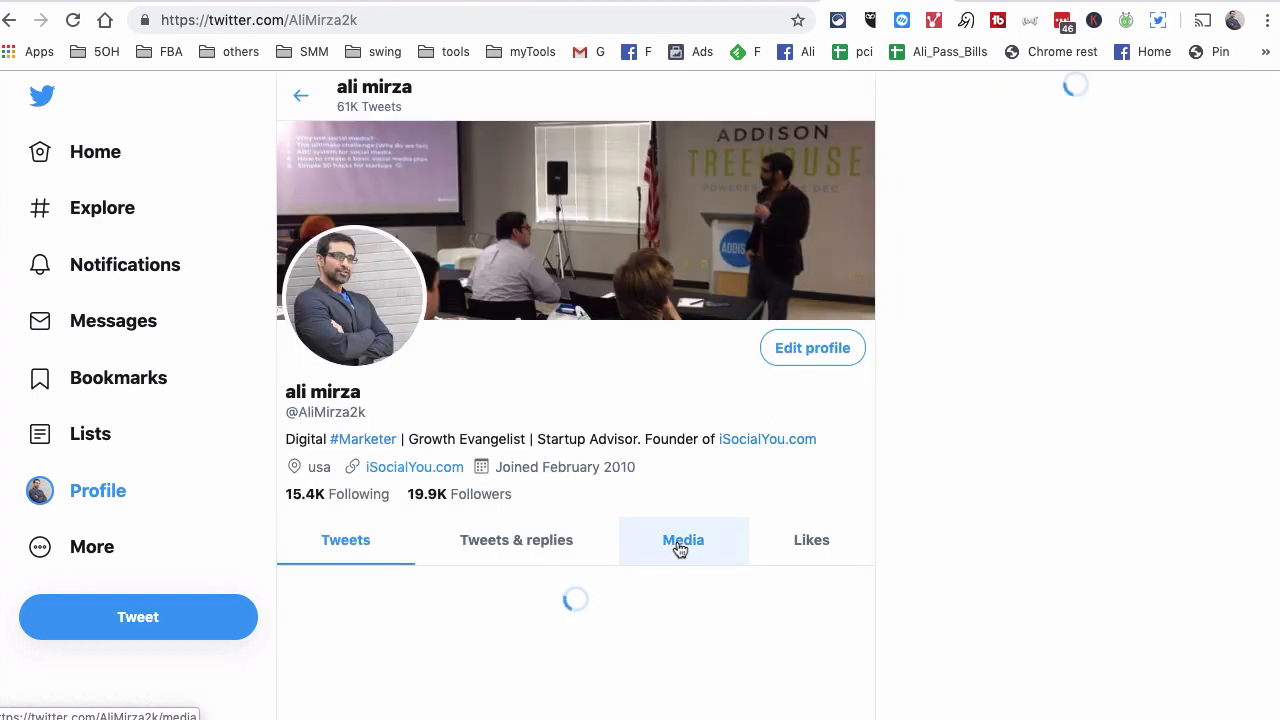
pyautogui.scroll(-10, 838, 541)
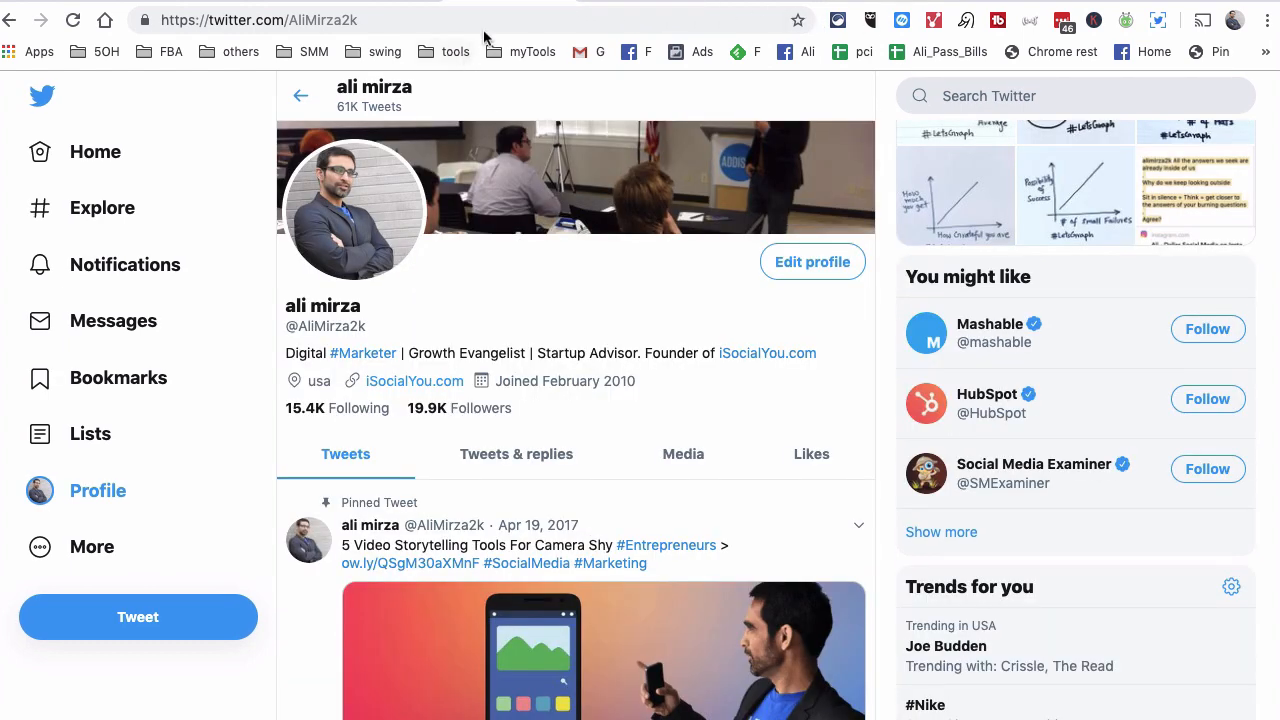
# Step: Return to the Cards library and show the card types available for creating a new card
pyautogui.click(640, 1)
pyautogui.click(270, 105)
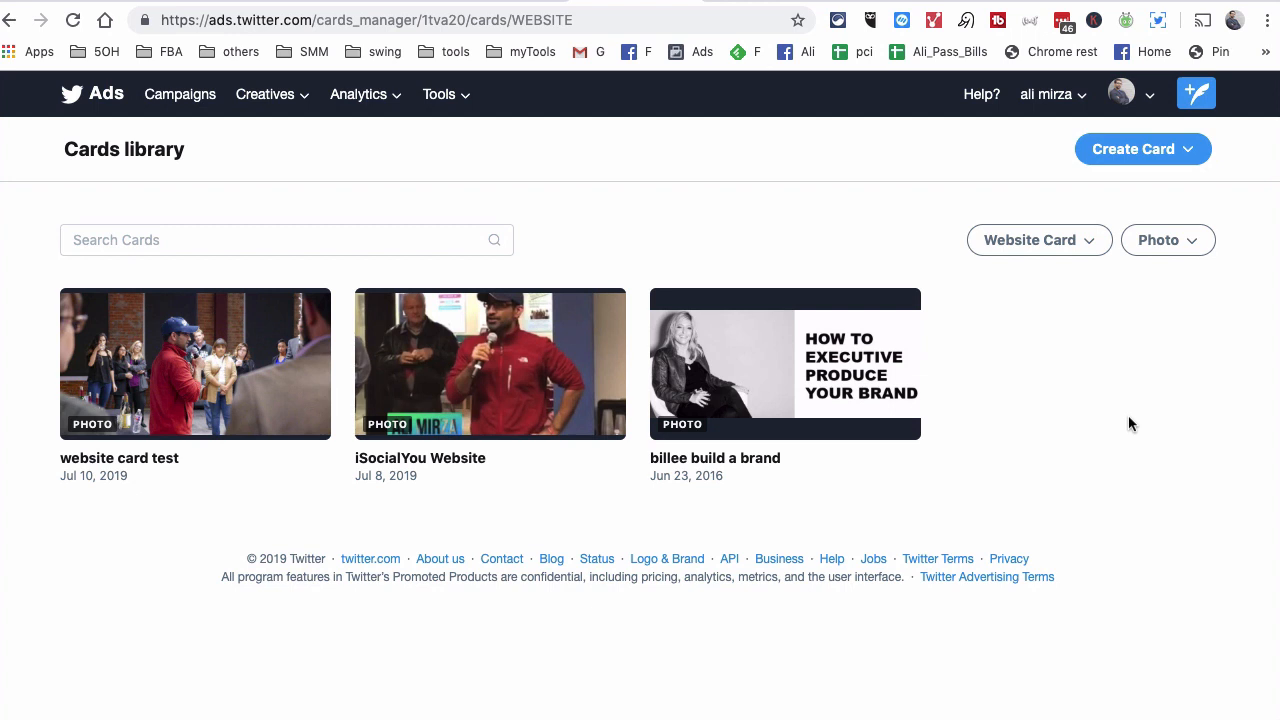
pyautogui.click(1170, 152)
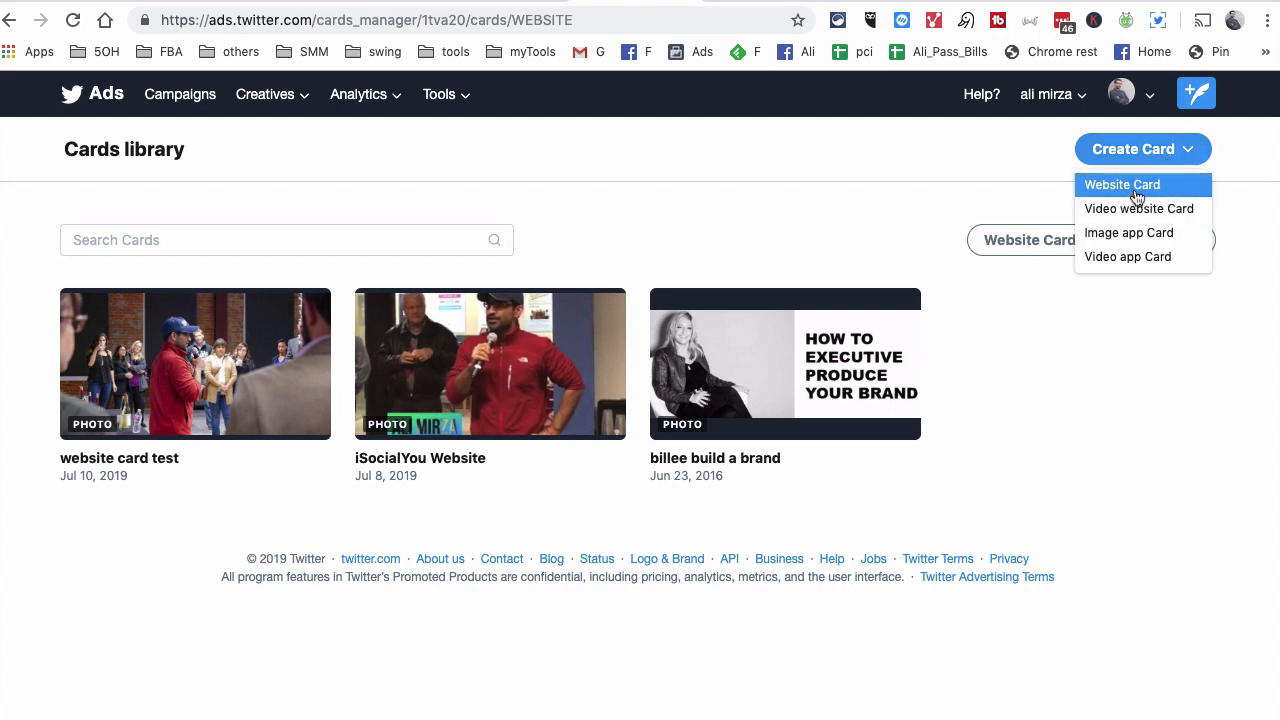